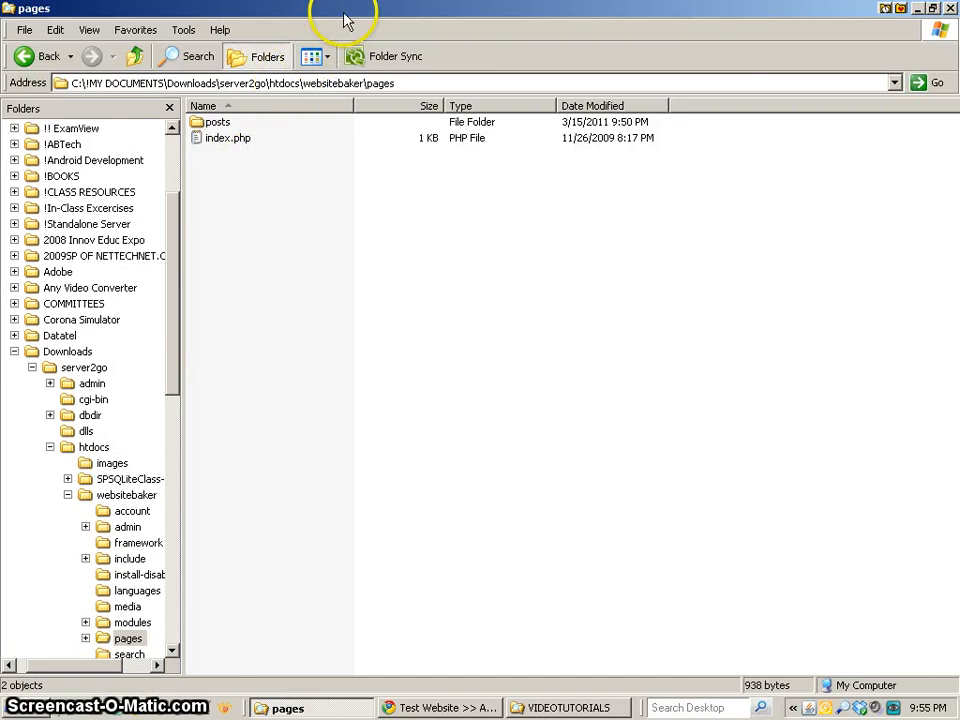
Restore the pages folder window to a smaller size beside the browser, and open the WebsiteBaker page management section.
double_click(343, 10)
drag(349, 103, 646, 114)
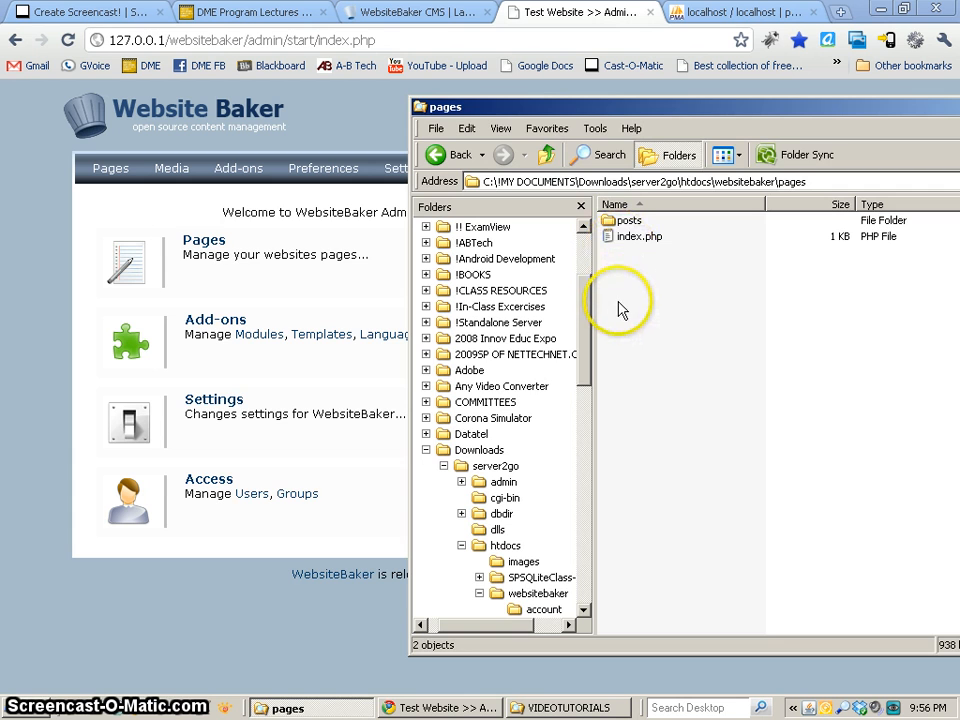
click(218, 246)
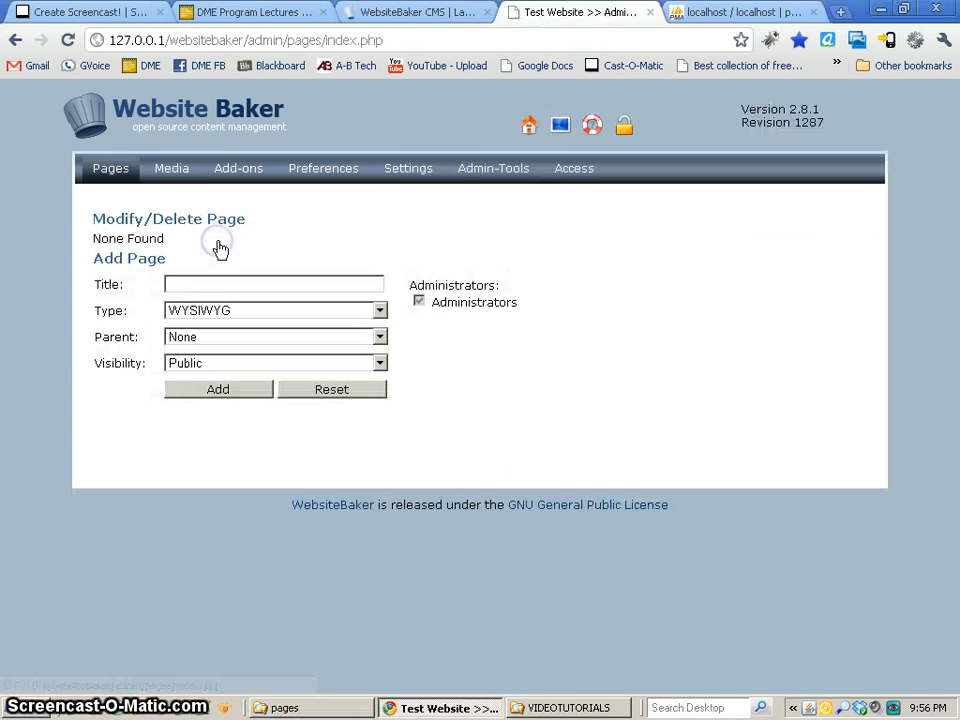
Add a page titled "home" with type WYSIWYG, no parent and Public visibility, reviewing the available types and visibility options.
click(201, 283)
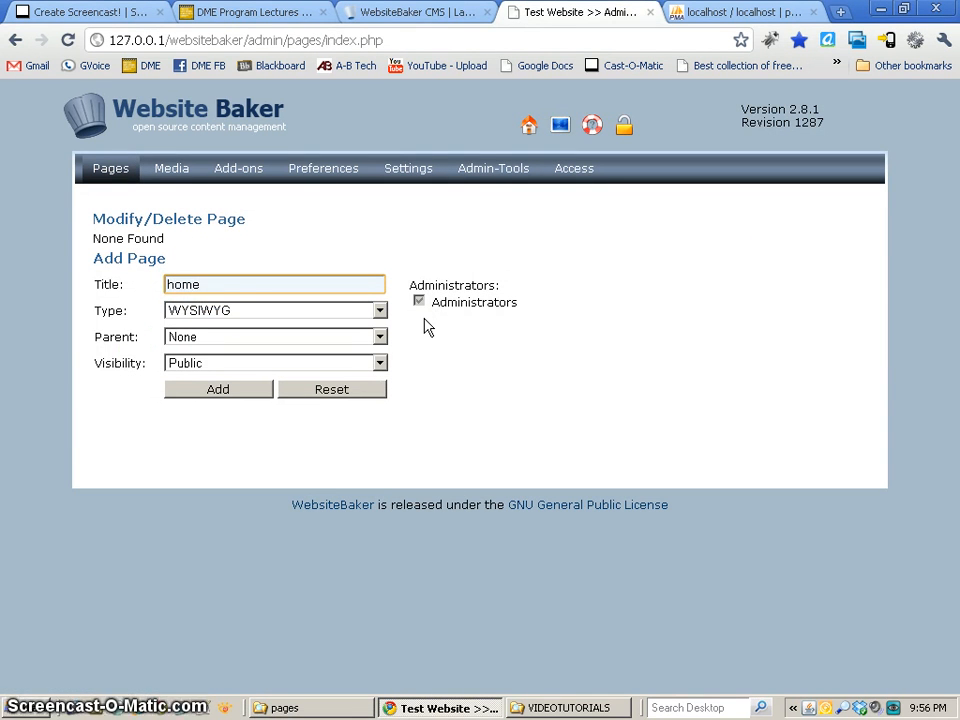
click(300, 312)
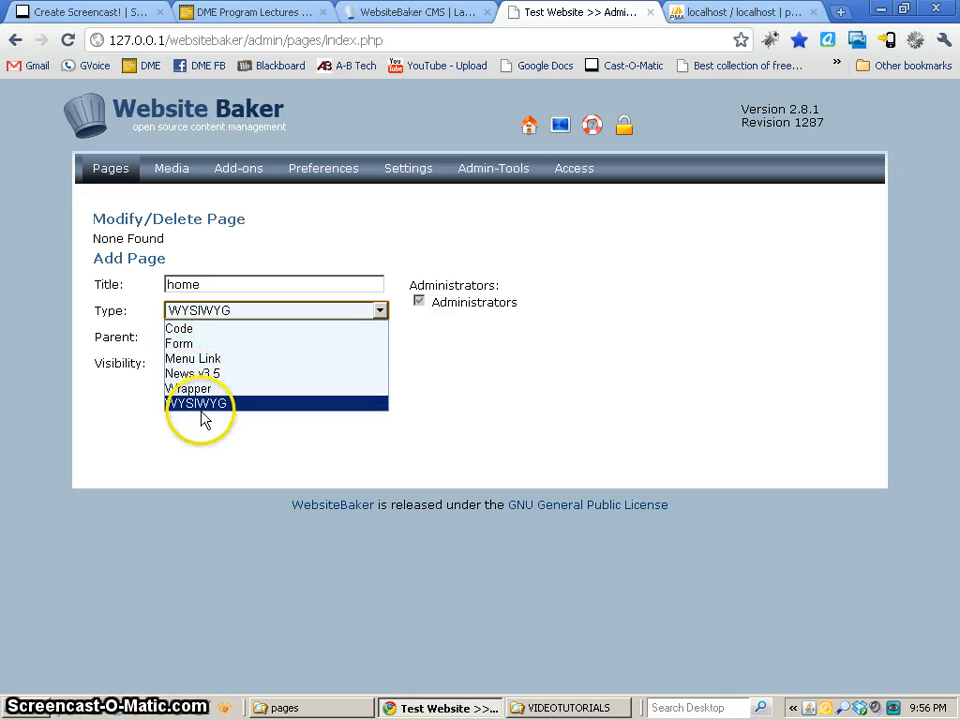
click(508, 379)
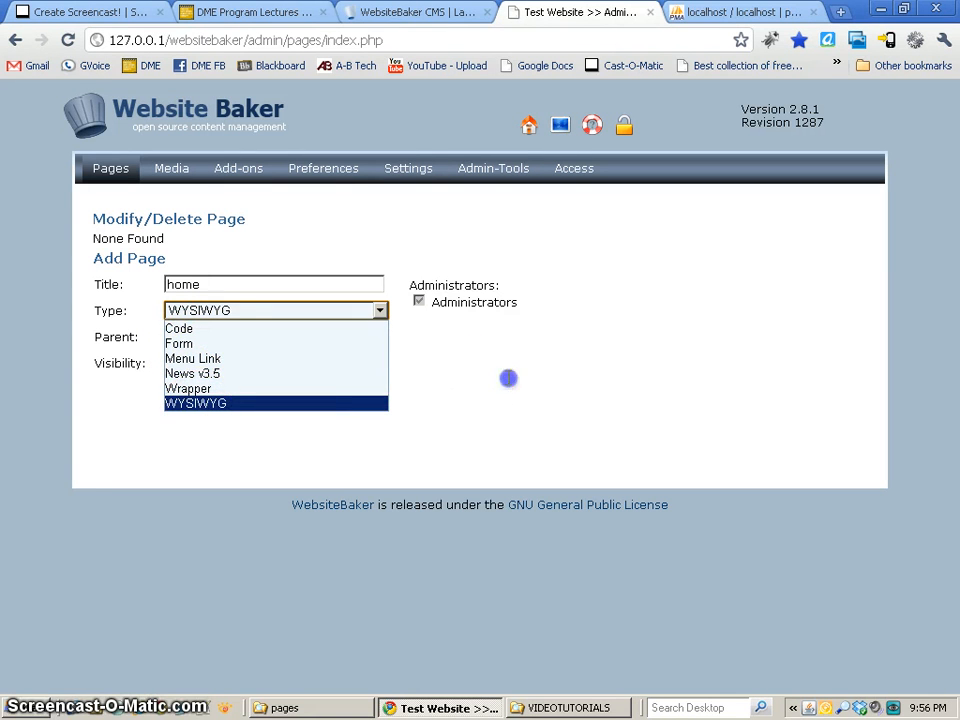
click(236, 339)
click(236, 339)
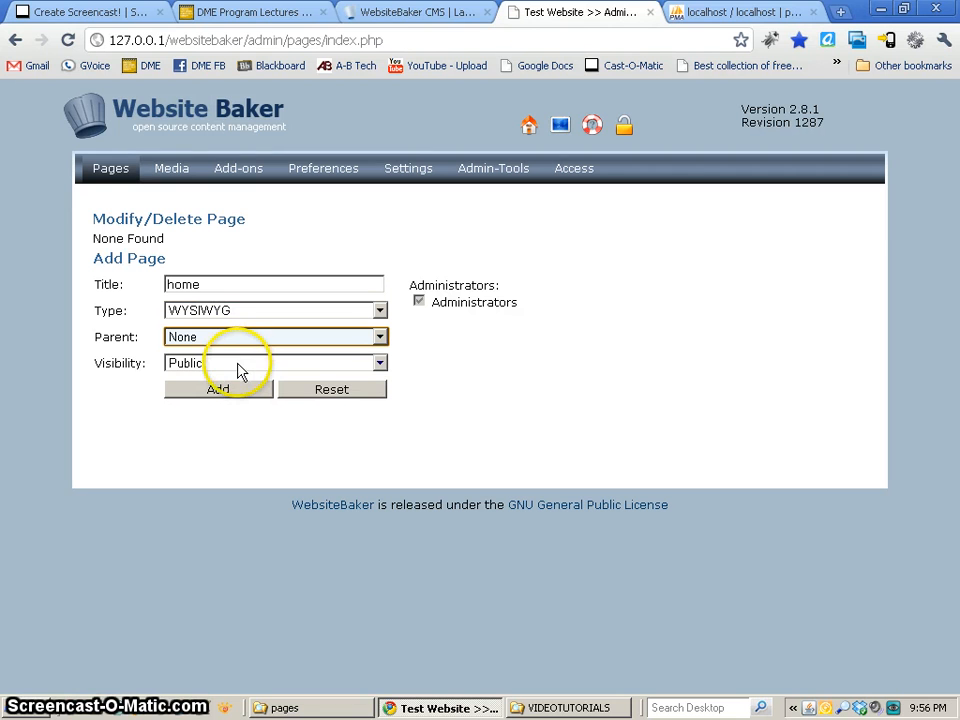
click(240, 368)
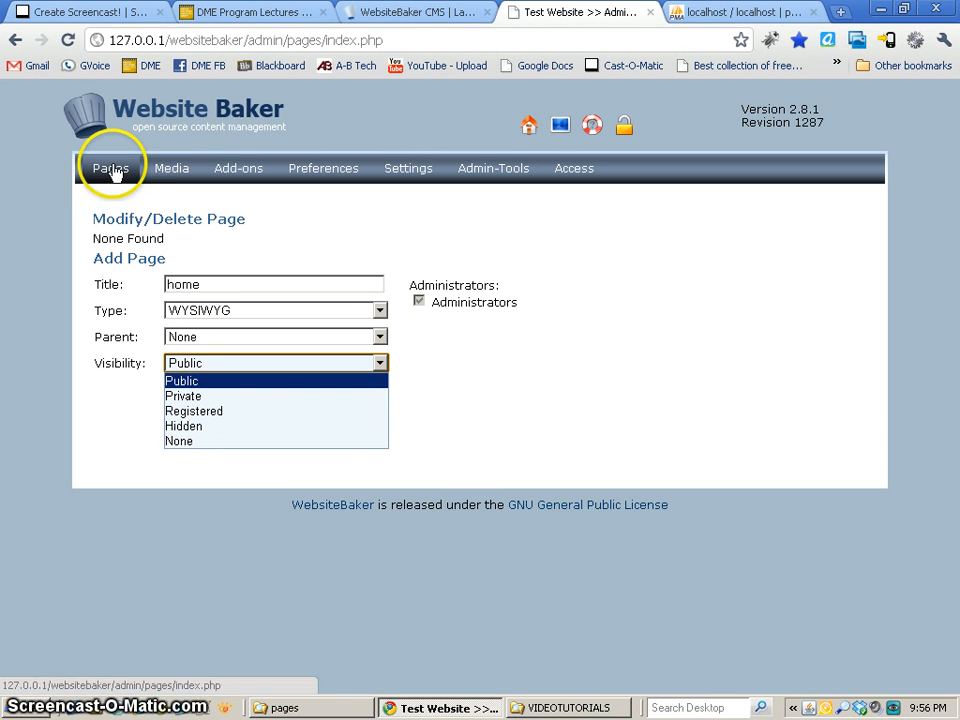
click(588, 242)
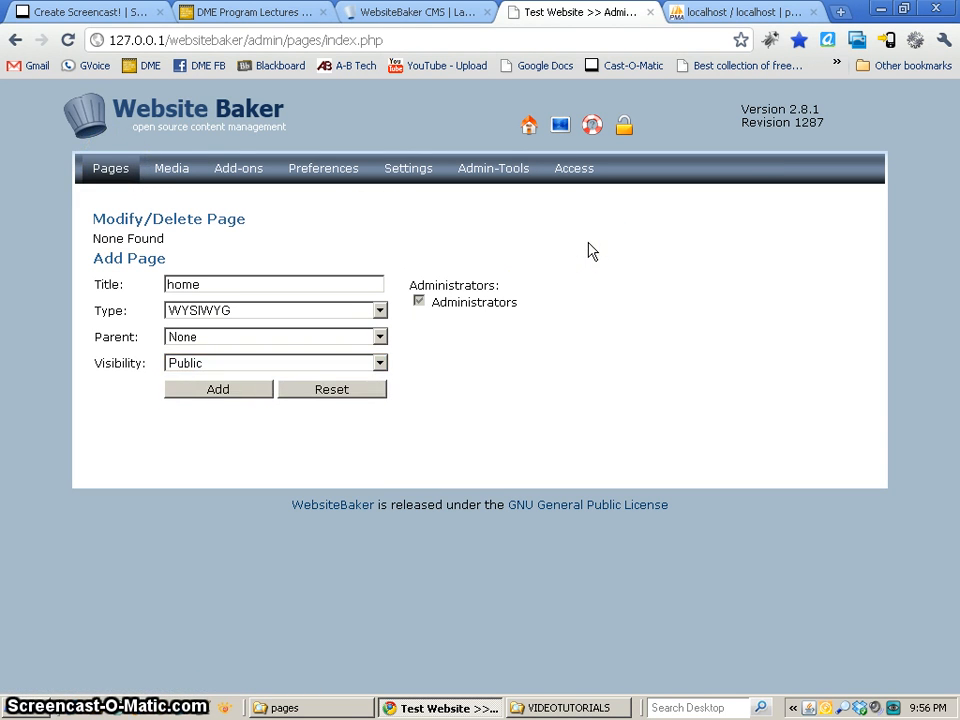
click(210, 389)
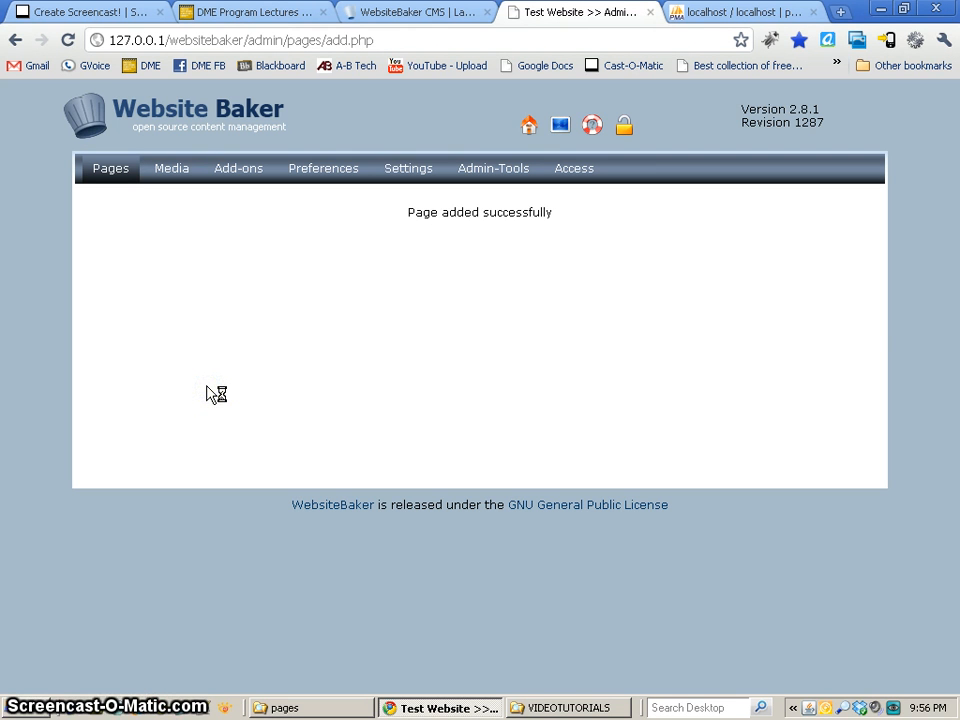
Enter "This is the home page." as the home page's content and save it.
click(177, 373)
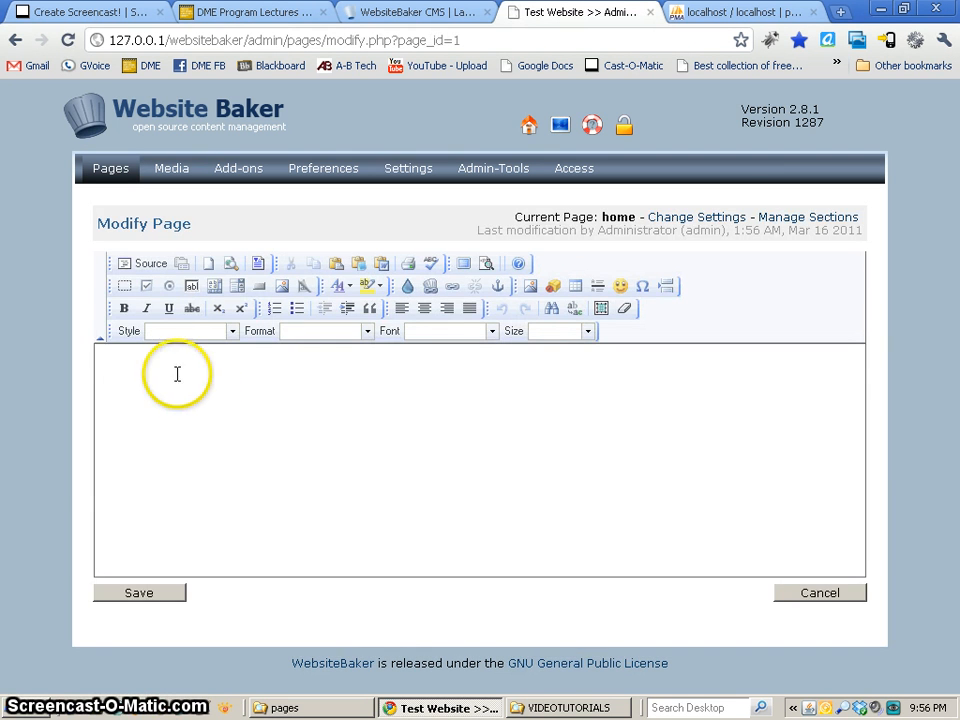
text(This is the home page.)
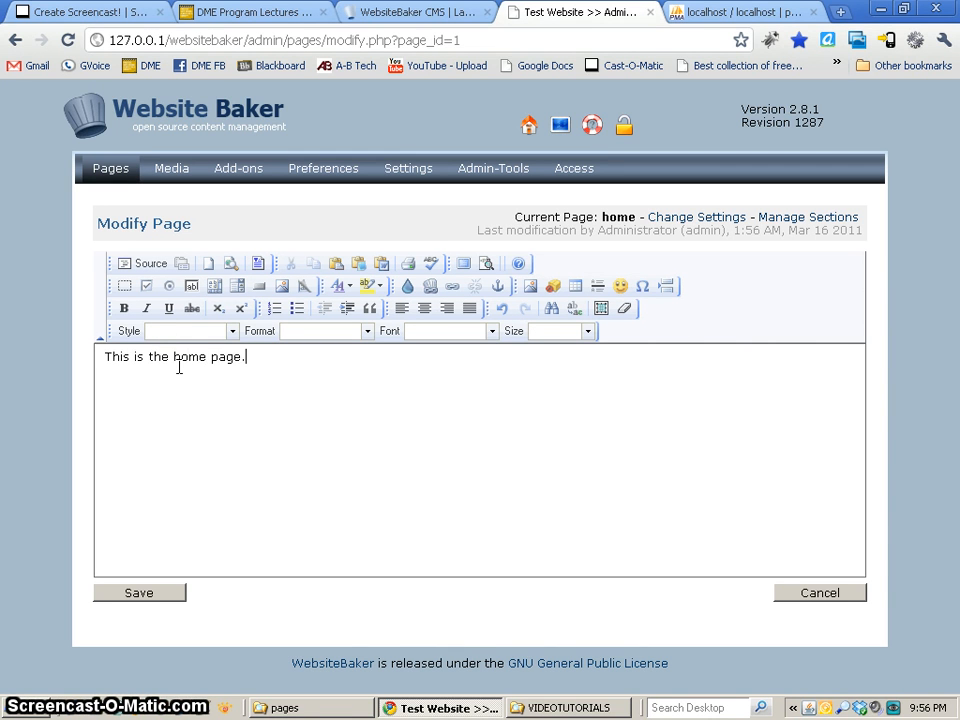
click(152, 595)
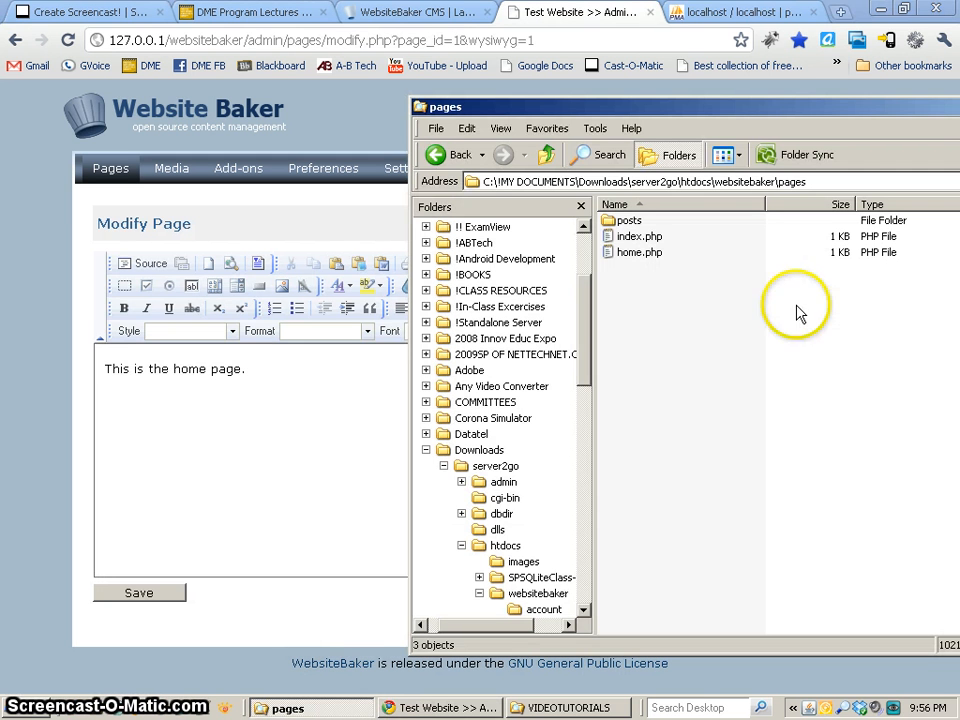
Open home.php from the pages folder in Notepad++, examine its page_id and require lines, and close it.
right_click(645, 262)
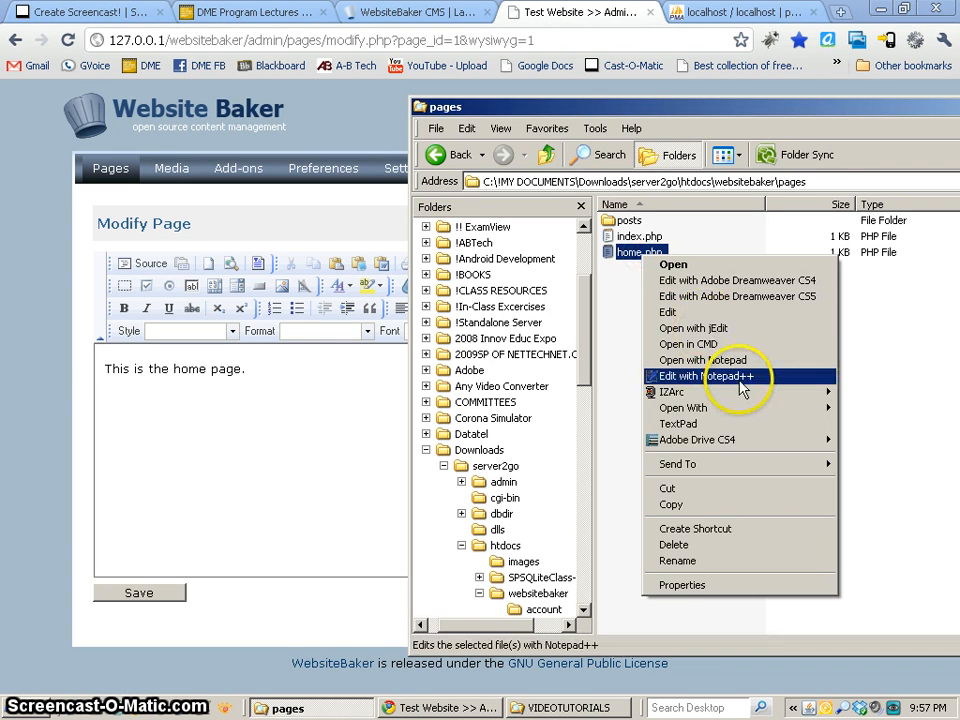
click(780, 376)
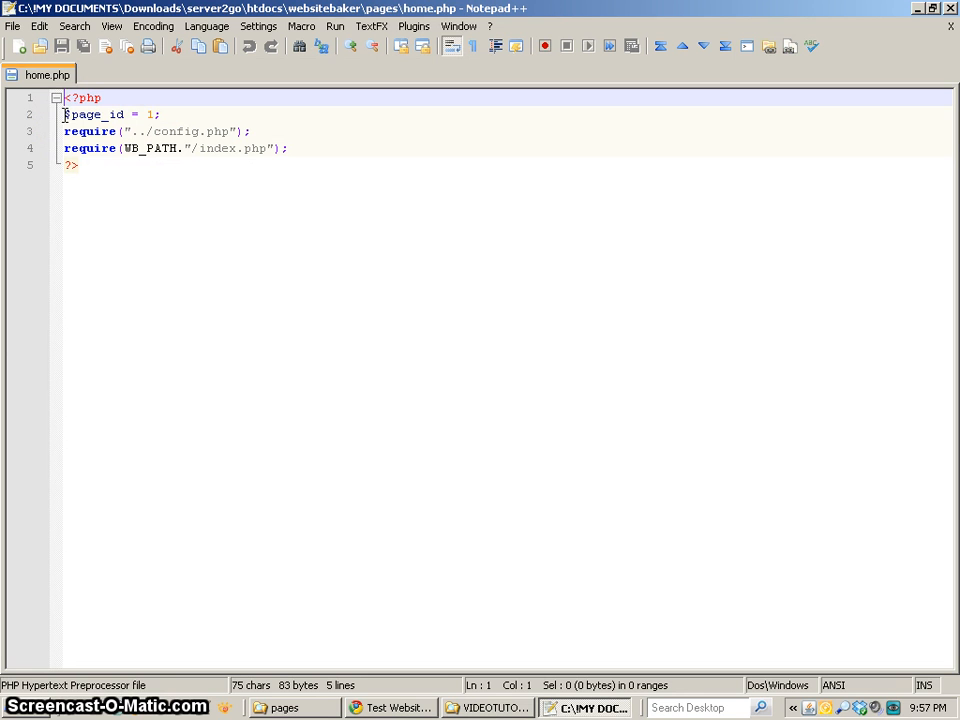
drag(64, 131, 314, 149)
key(Down)
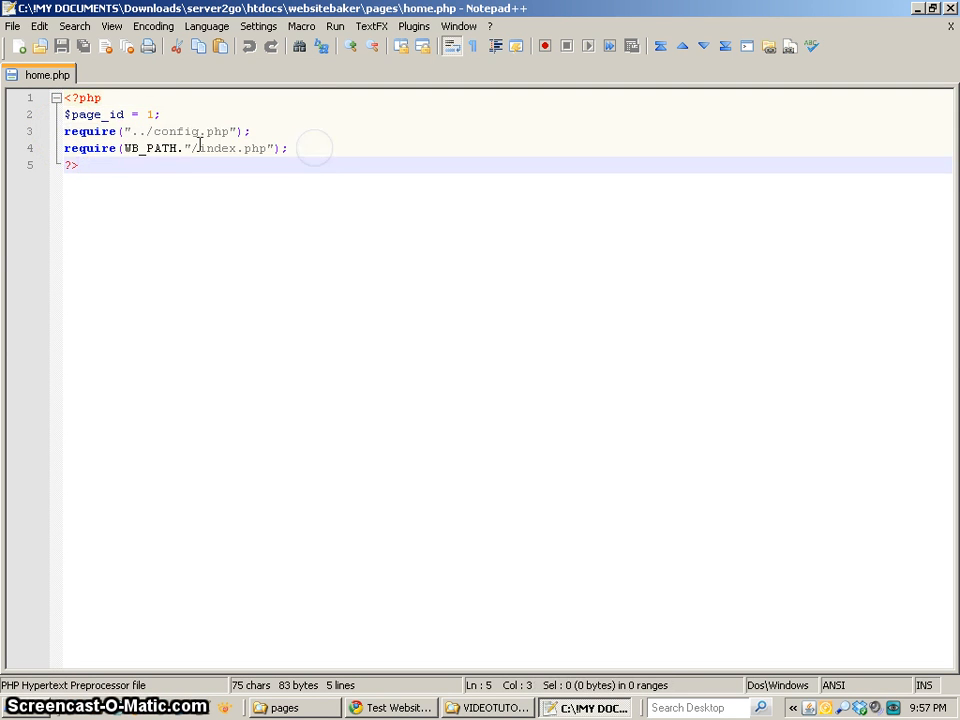
double_click(151, 114)
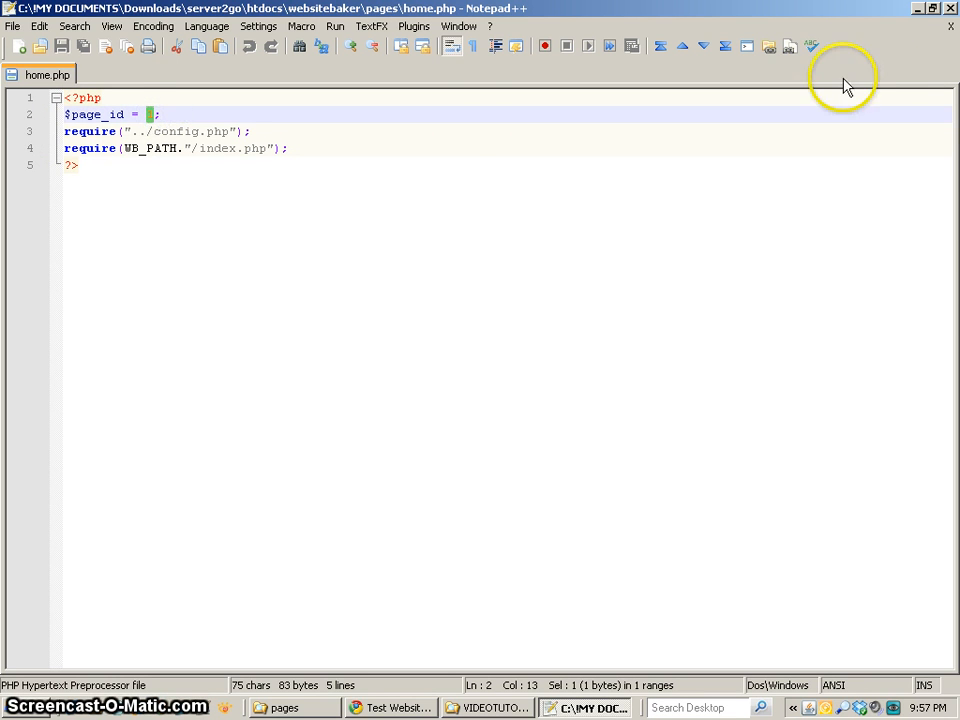
click(952, 27)
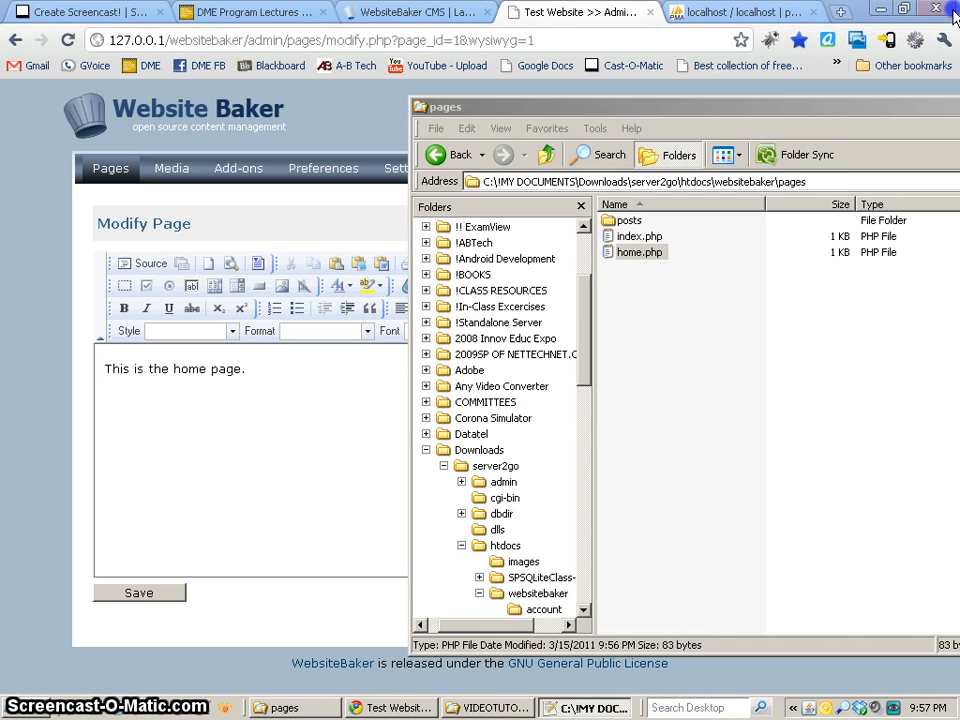
Return to the WebsiteBaker admin and view the published home page, following its home menu link.
click(268, 466)
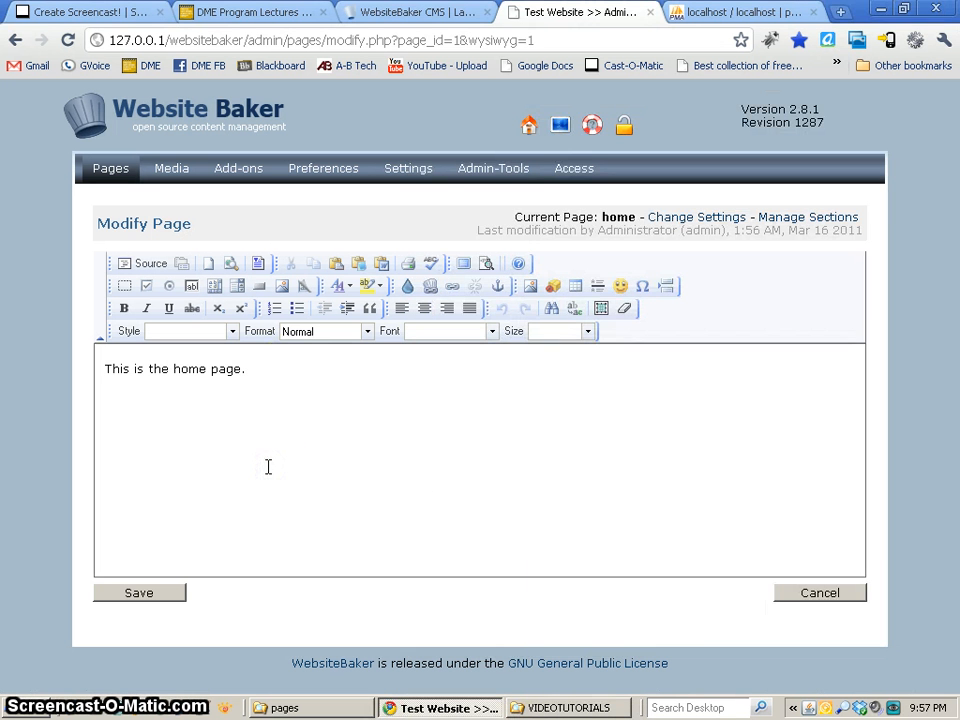
click(562, 124)
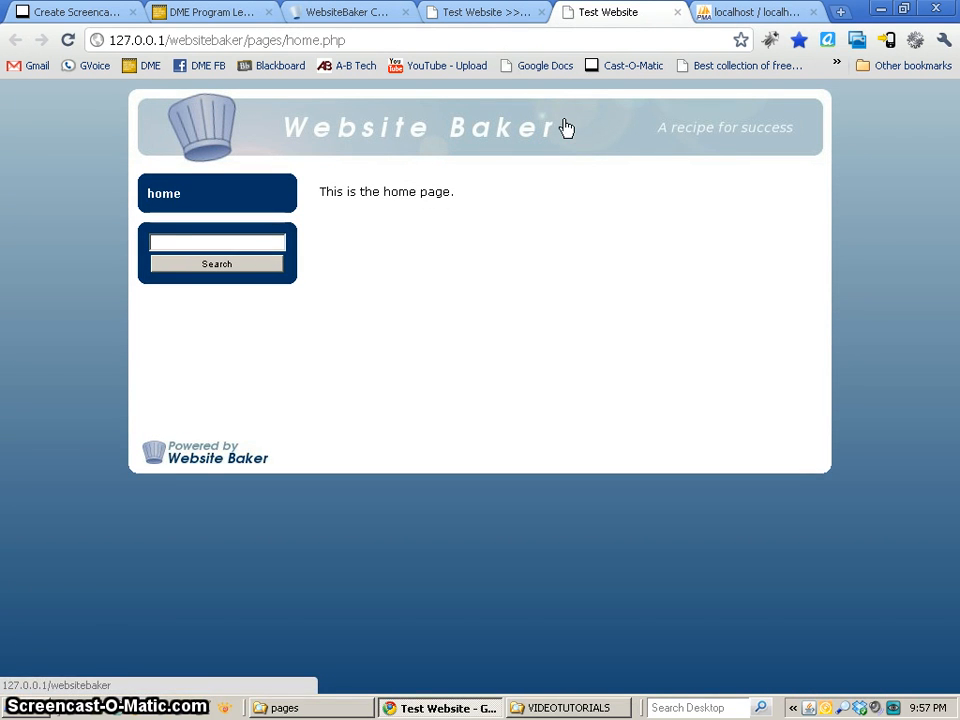
click(184, 204)
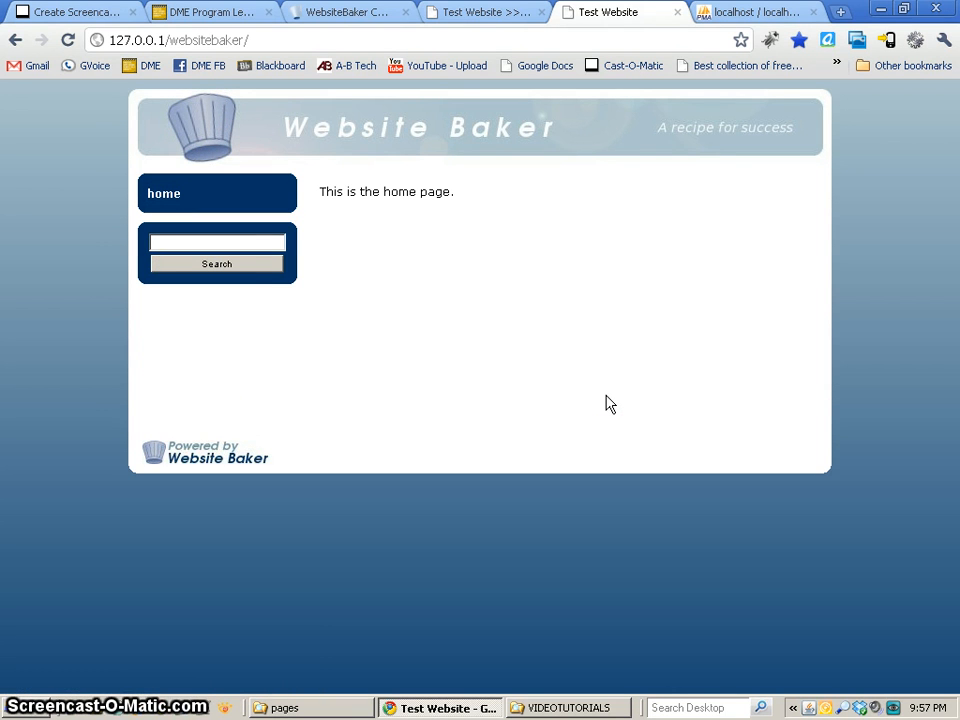
Go back to the admin's page management and add a public WYSIWYG page titled "page2" with no parent.
click(503, 14)
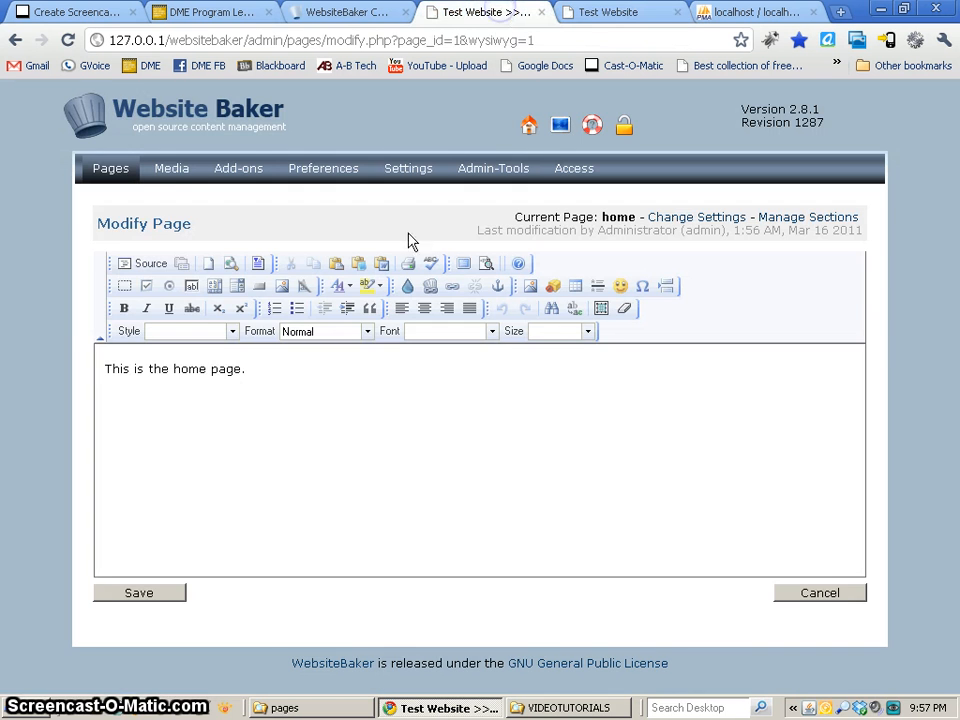
click(120, 180)
click(185, 313)
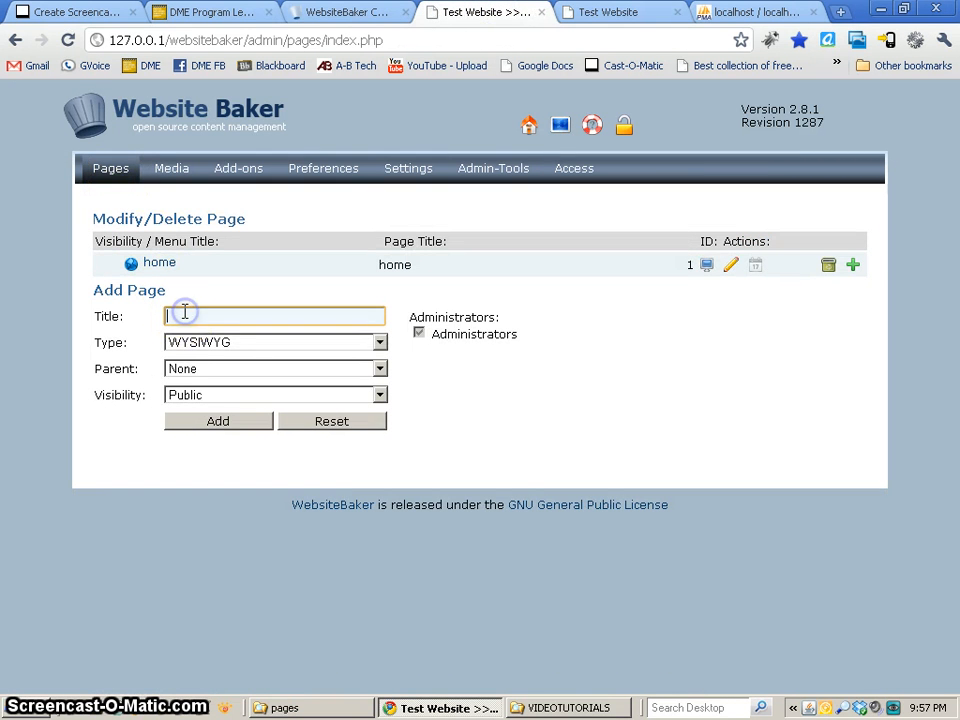
text(page2)
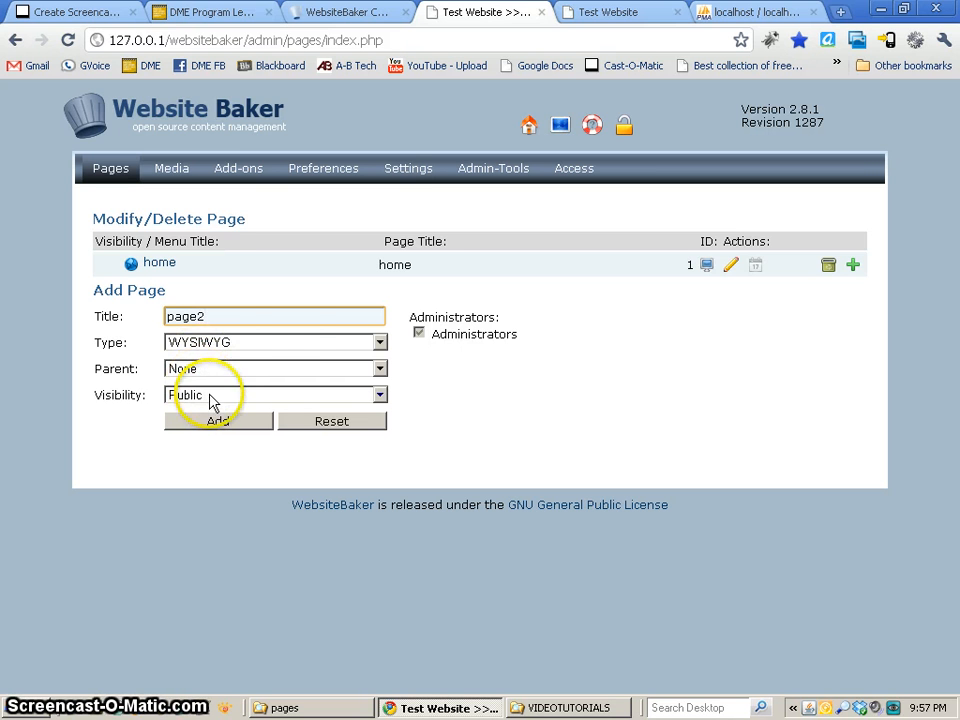
click(224, 425)
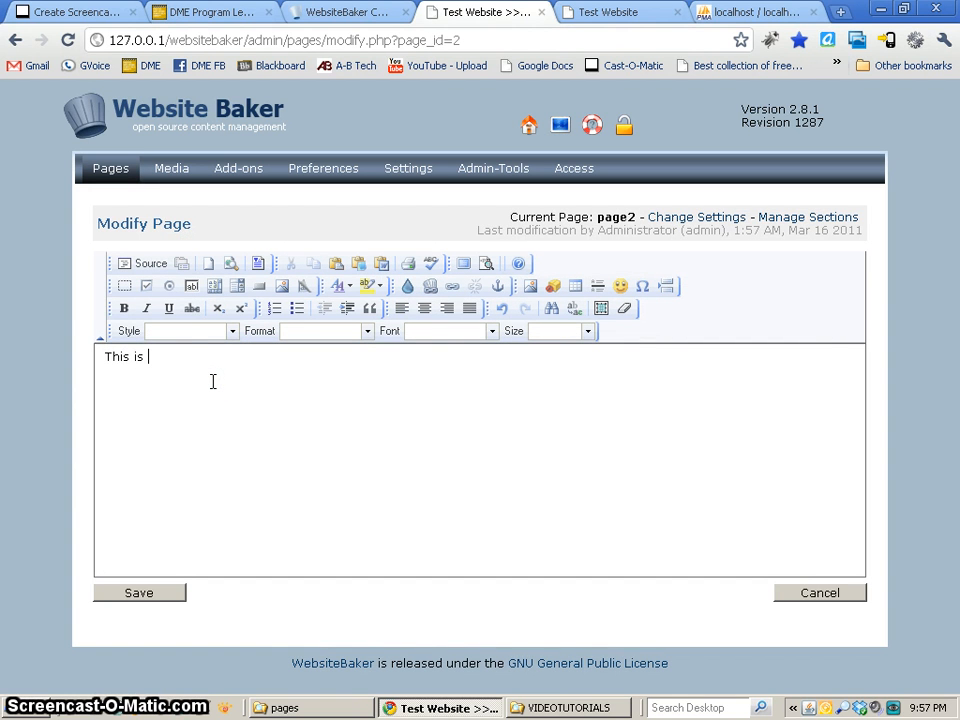
Enter "This is page 2." as the content of page2 and save it.
text(.)
key(Return)
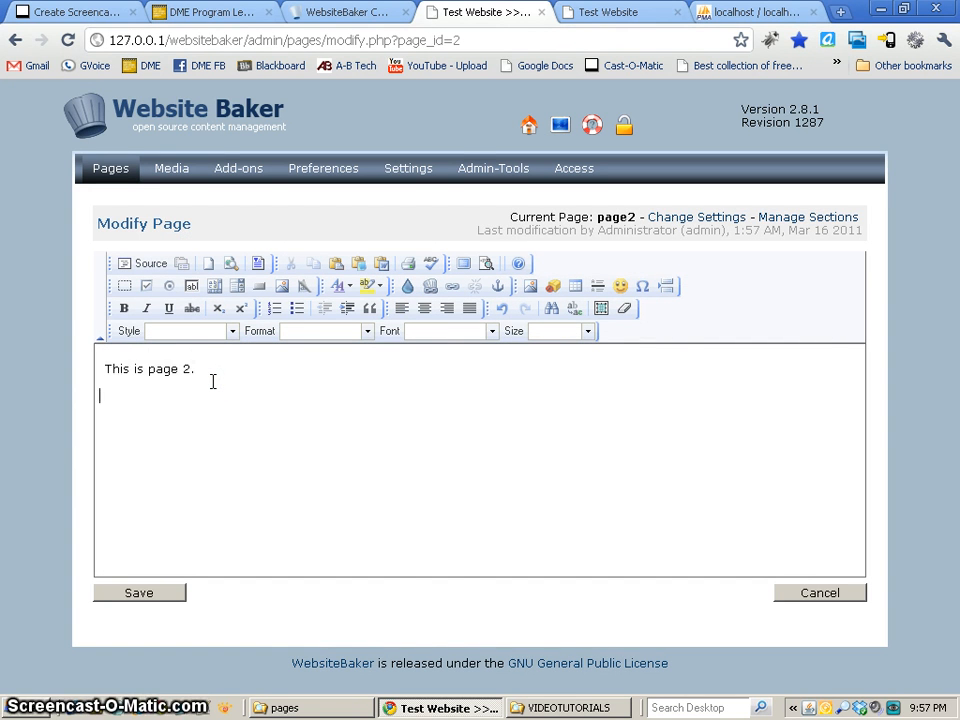
click(152, 596)
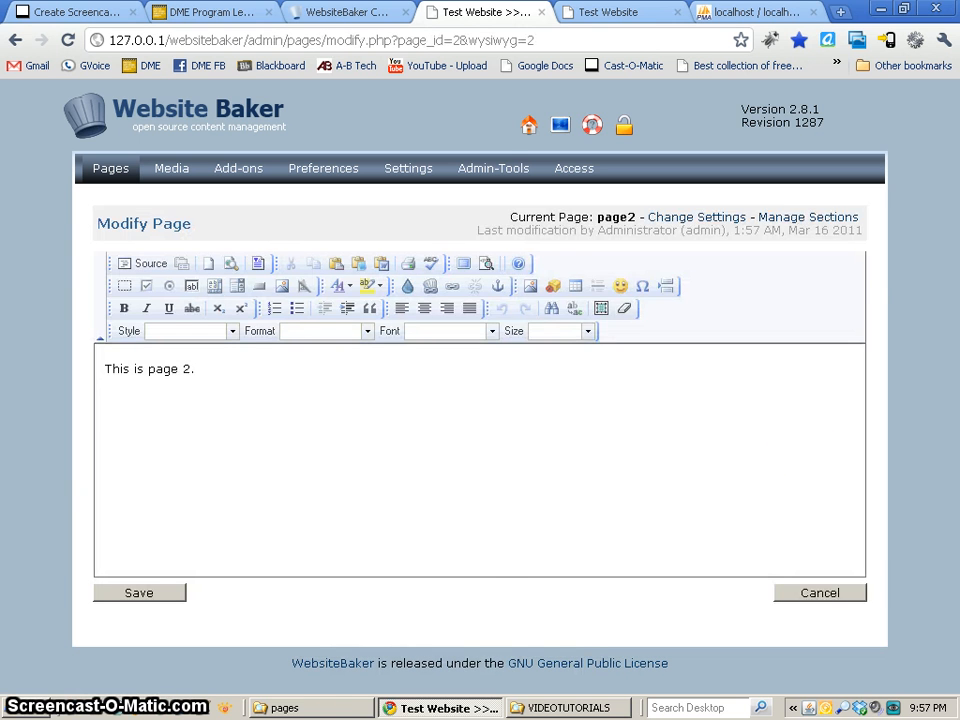
Open page2.php from the pages folder in Notepad++, check its page_id line, and close the editor.
click(313, 707)
click(641, 268)
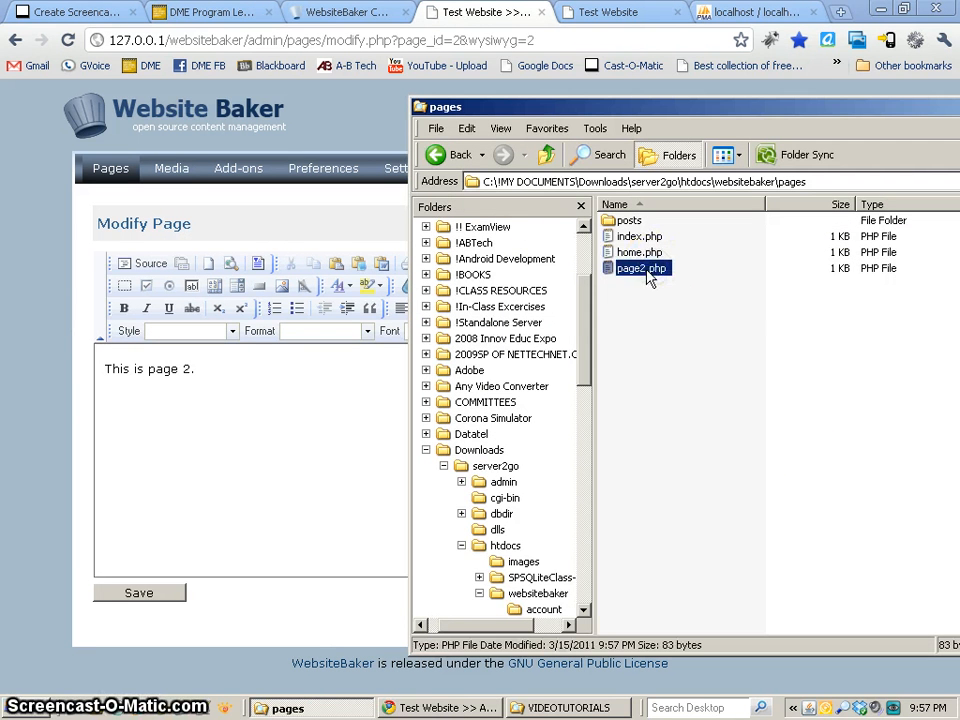
right_click(650, 276)
click(720, 388)
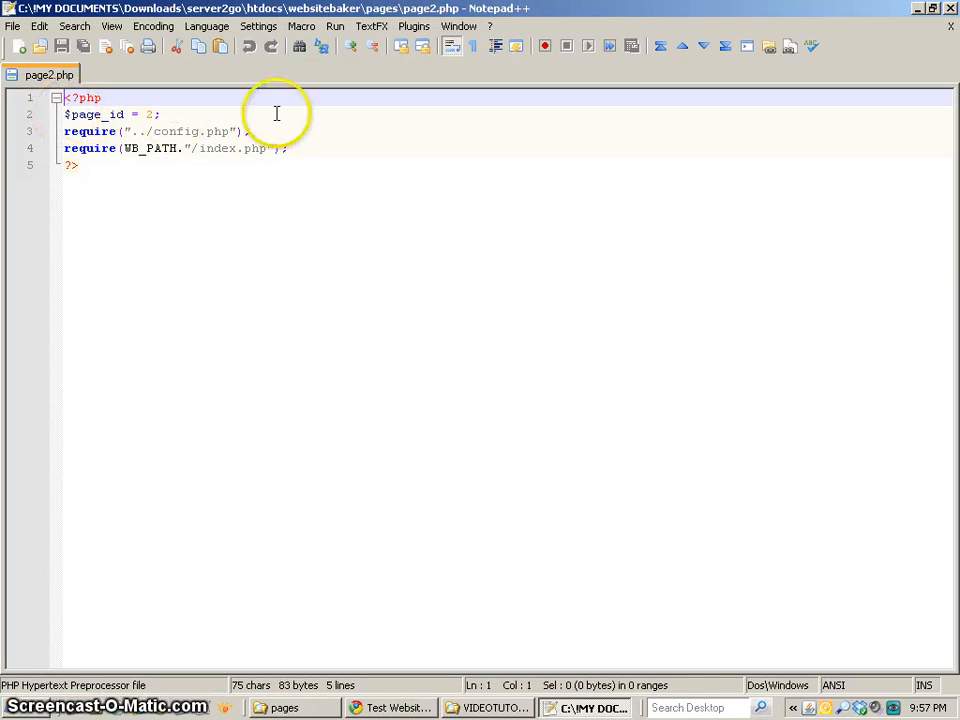
click(950, 8)
Return to the WebsiteBaker page list and examine the IDs of the home and page2 pages.
click(286, 396)
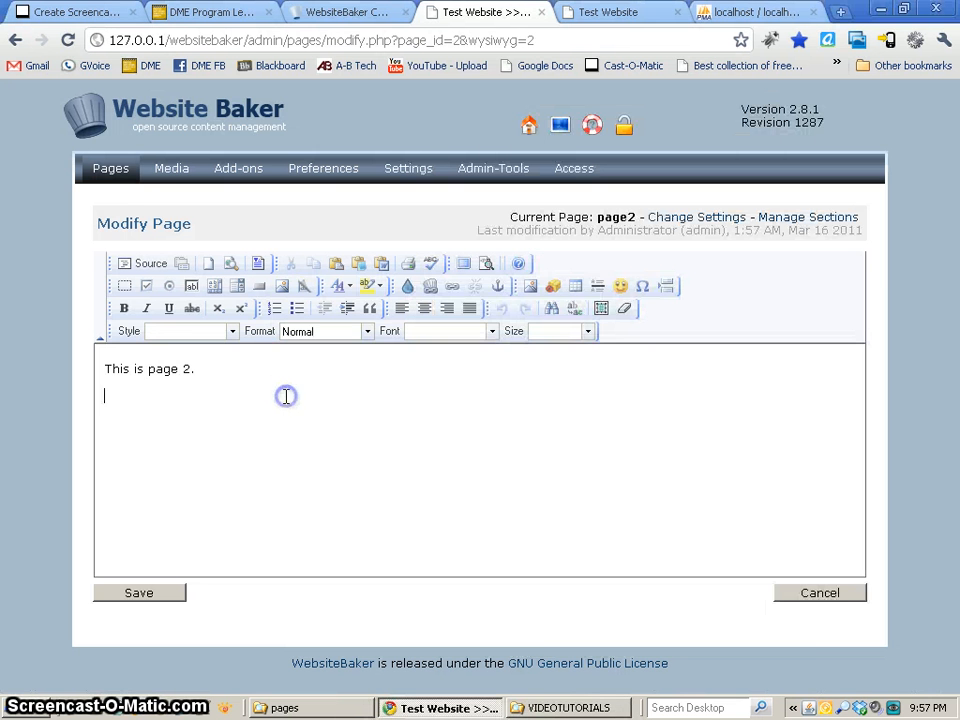
click(110, 167)
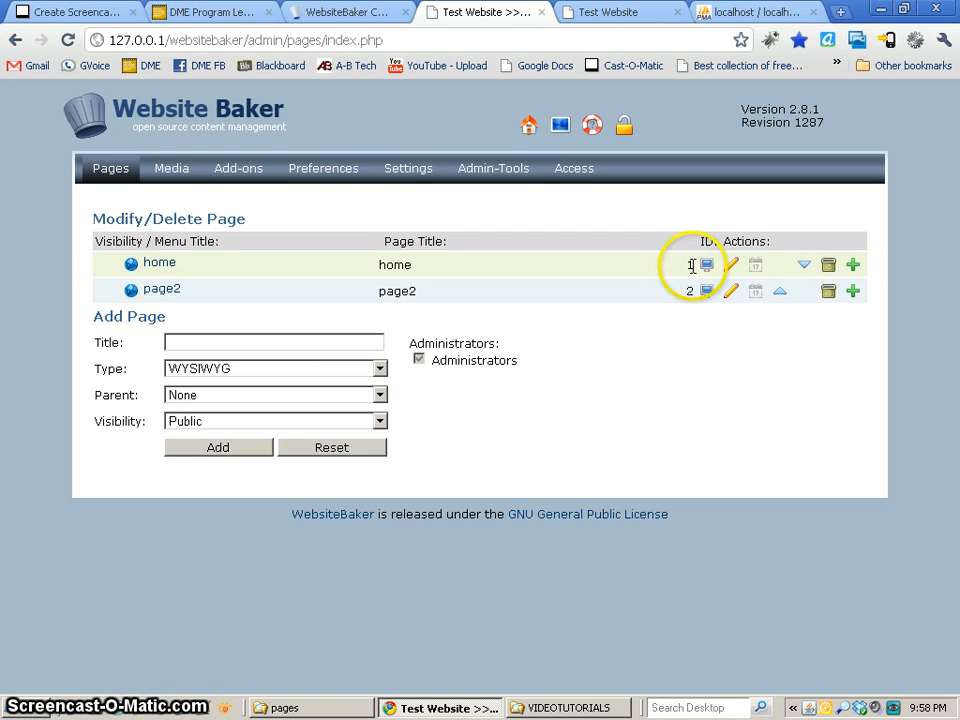
drag(691, 265, 684, 264)
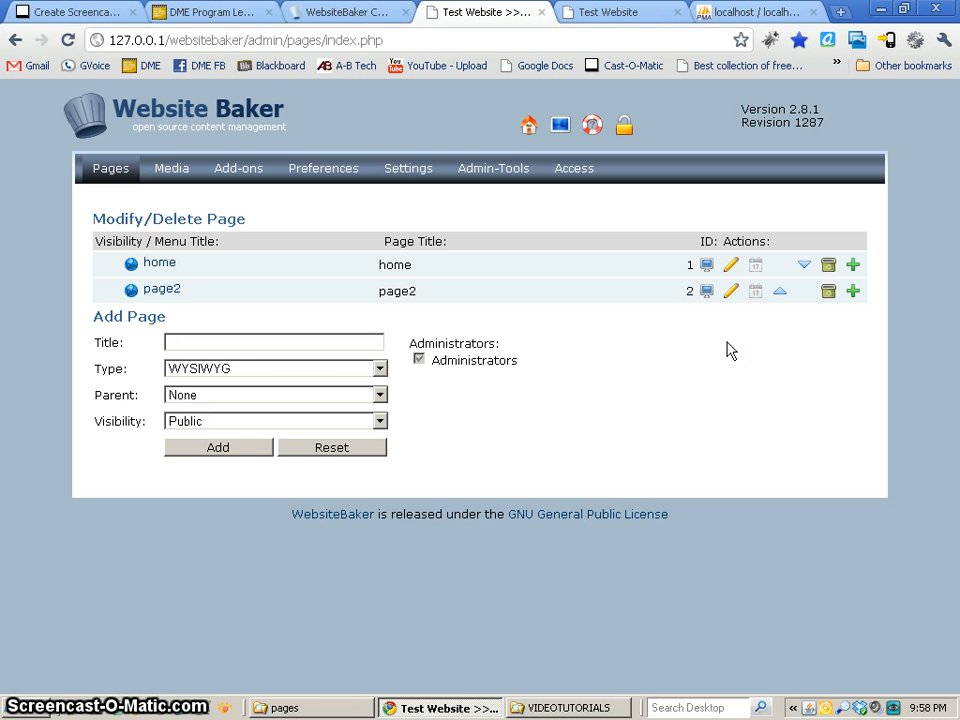
Open the home page for modification and examine the page title and menu title in its settings.
click(160, 264)
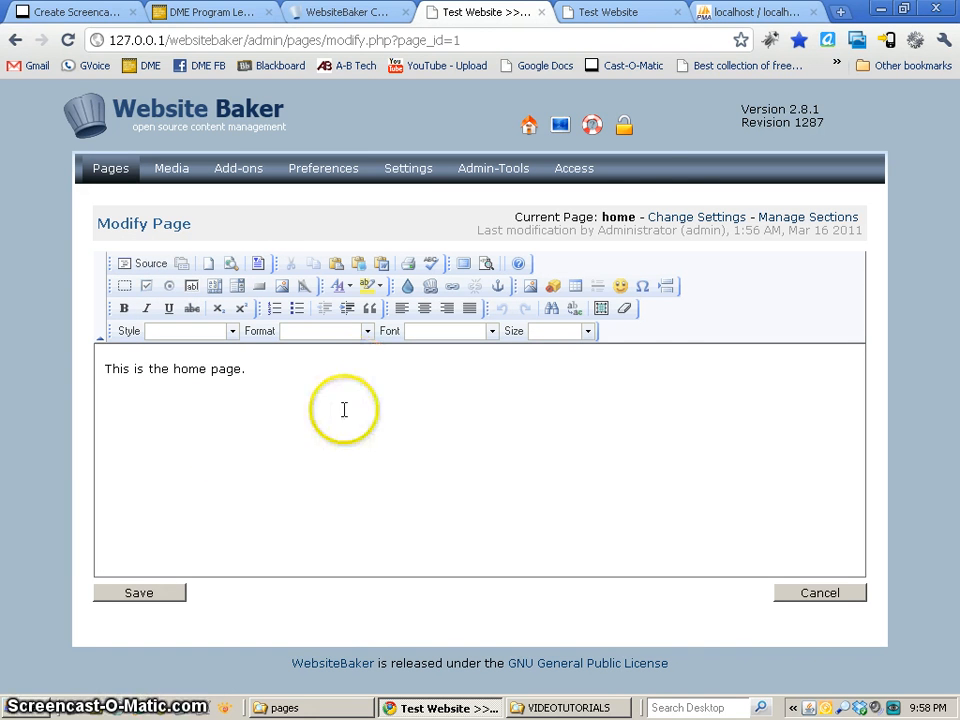
click(670, 220)
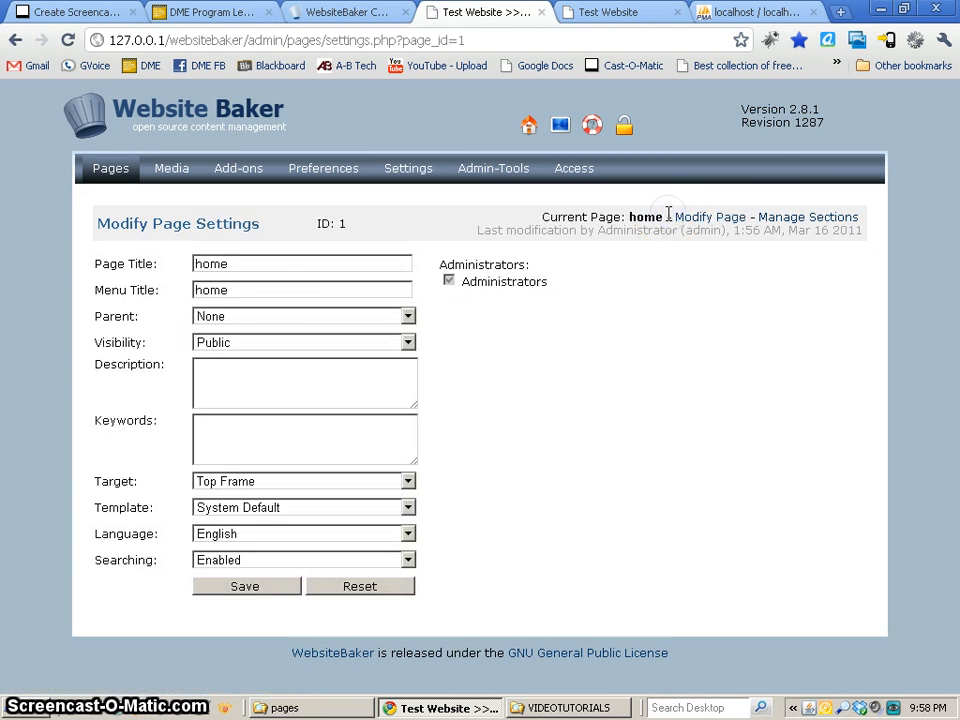
click(249, 265)
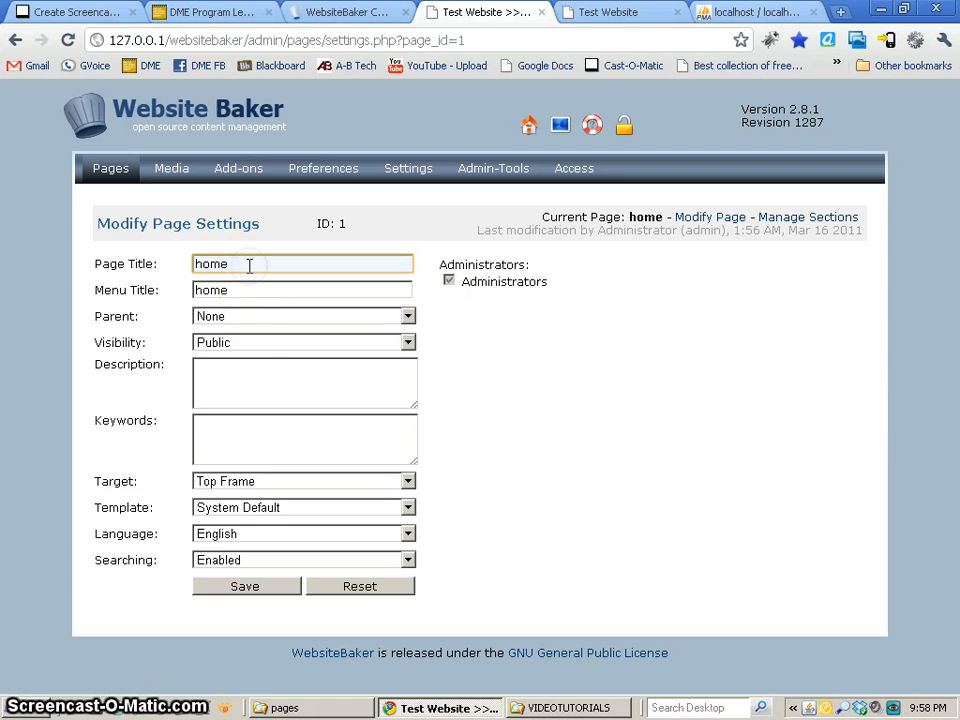
click(249, 285)
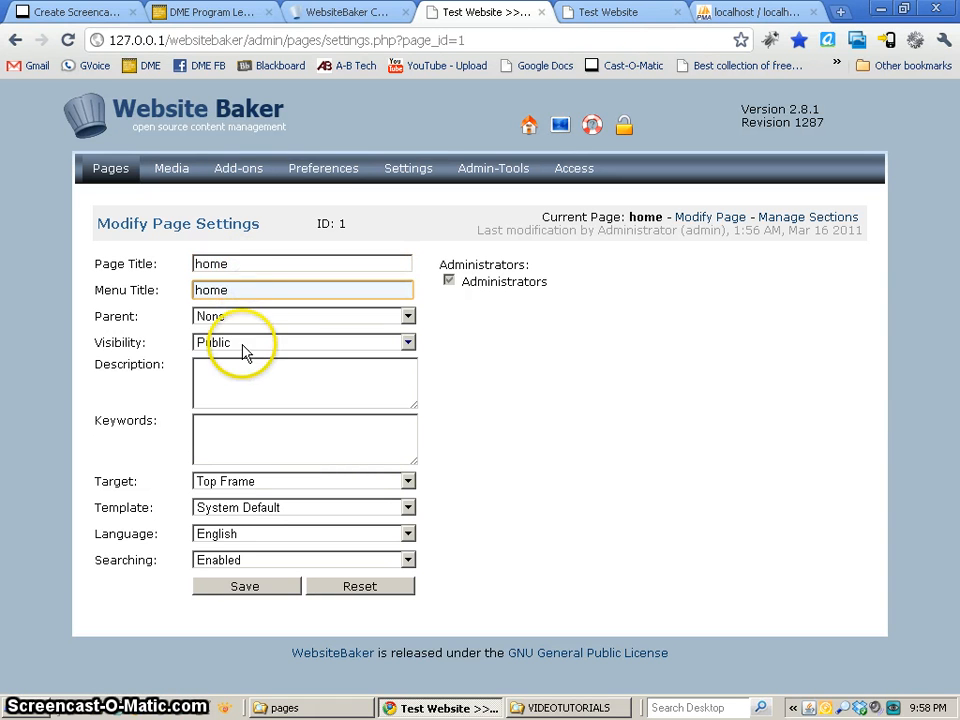
Examine the description and keywords fields in the home page's settings.
click(246, 377)
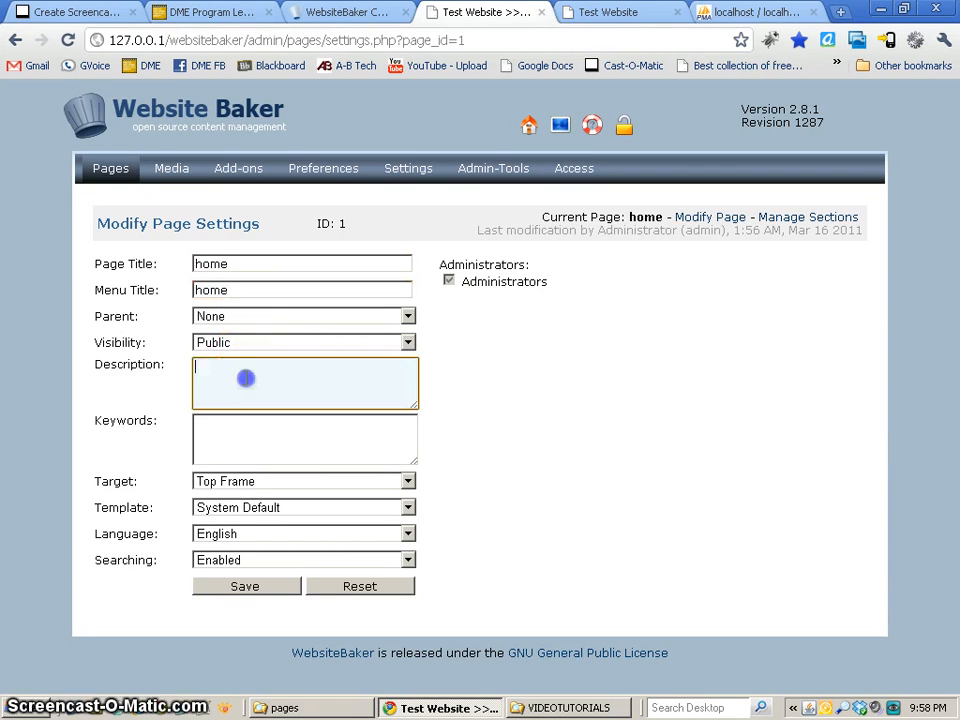
click(243, 440)
click(228, 393)
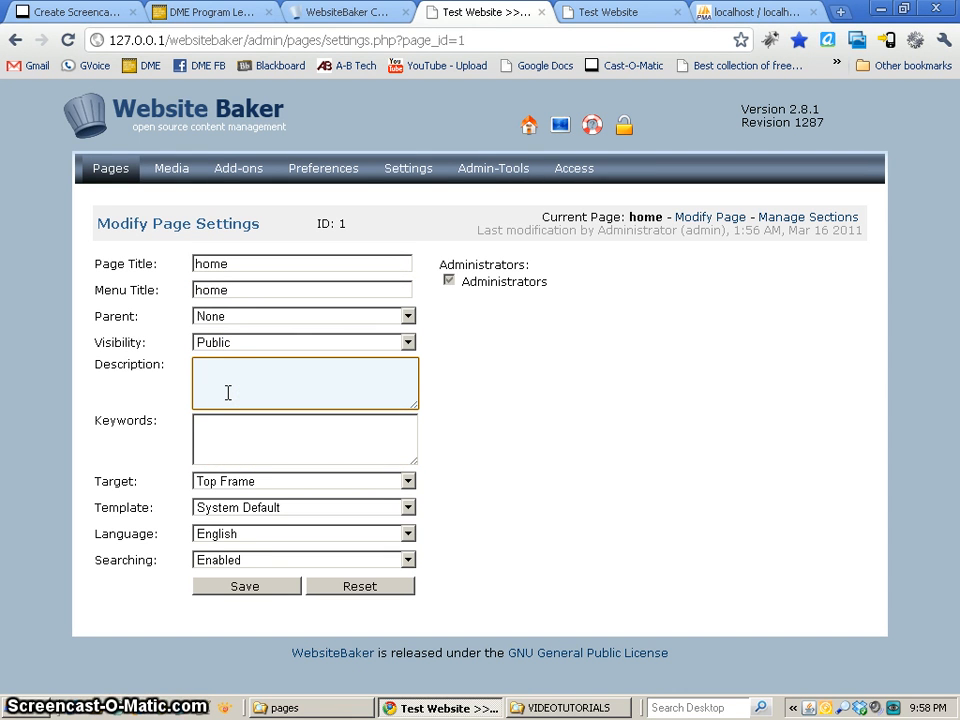
click(120, 366)
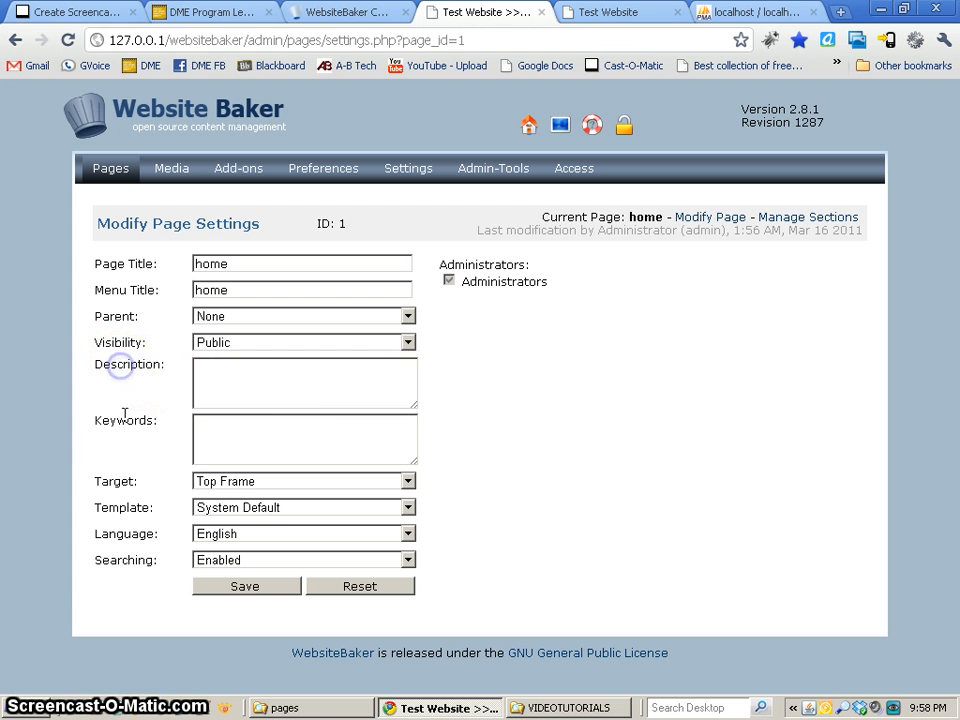
click(291, 425)
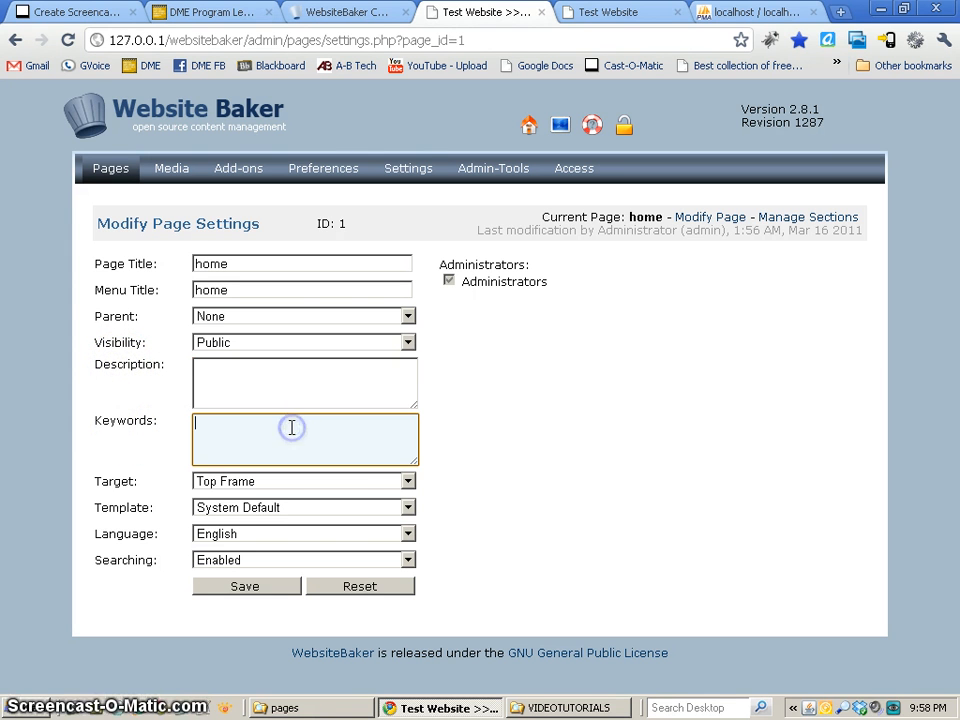
click(468, 512)
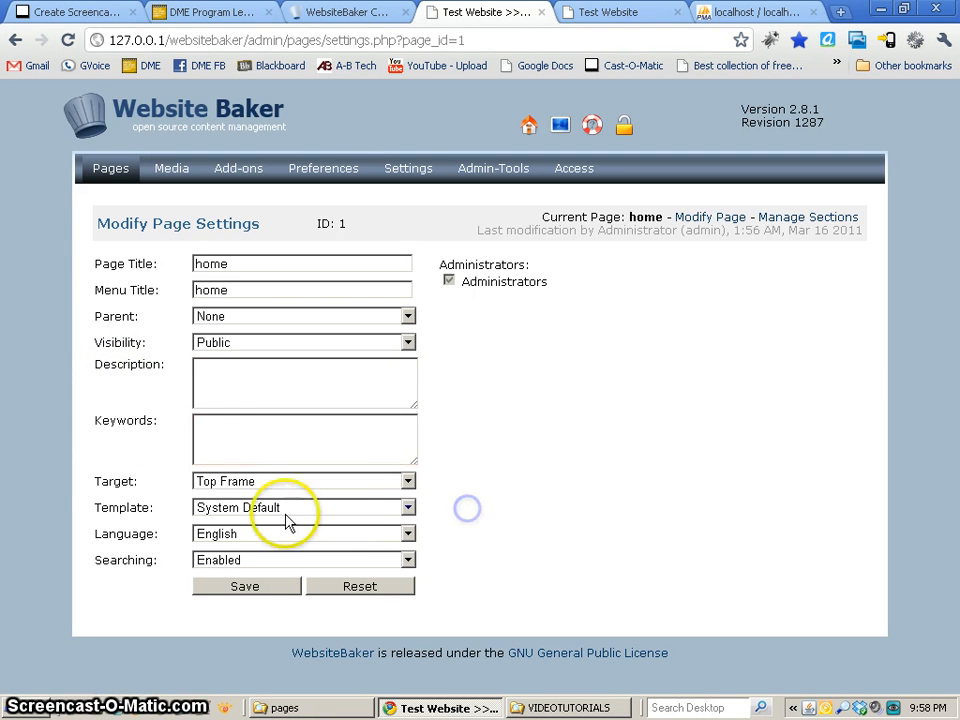
Review the target and template choices and the administrators setting of the home page, keeping Top Frame and System Default.
click(237, 485)
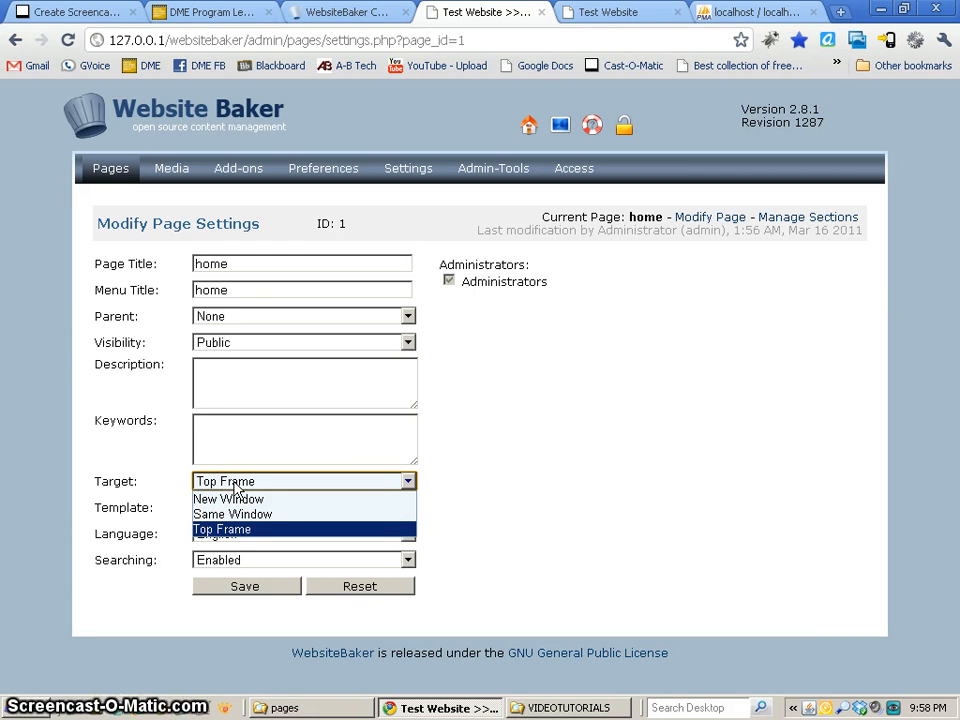
click(233, 514)
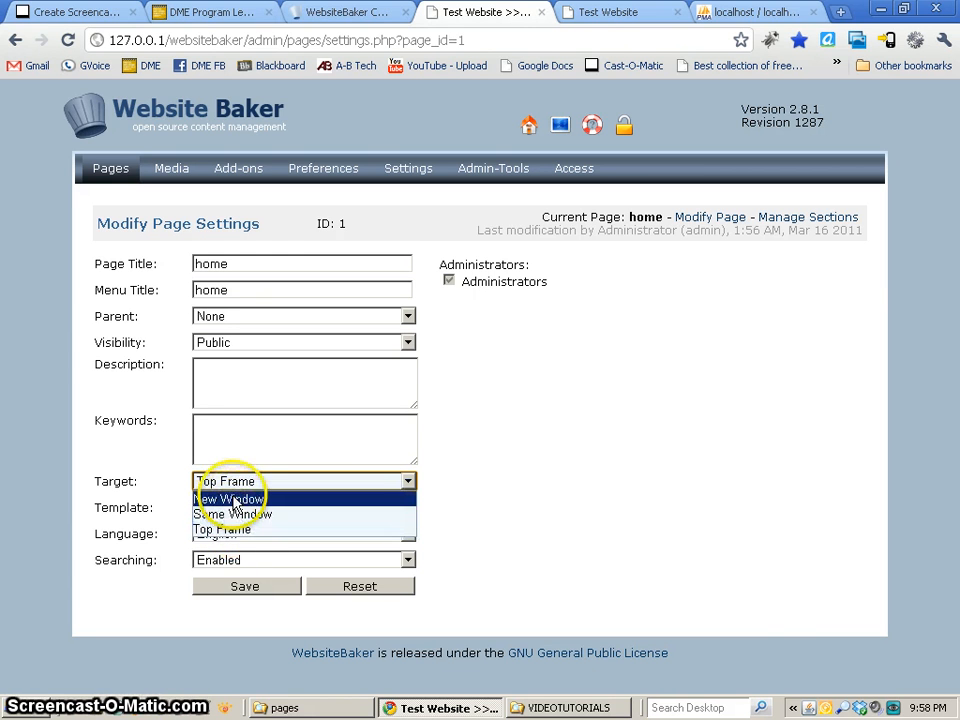
click(552, 483)
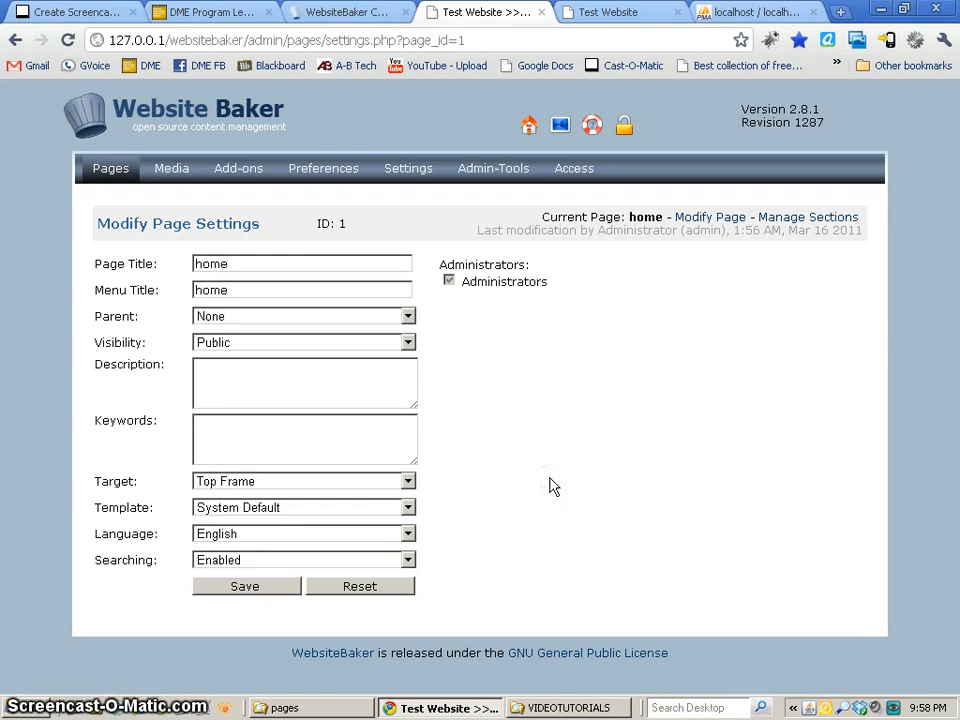
click(211, 510)
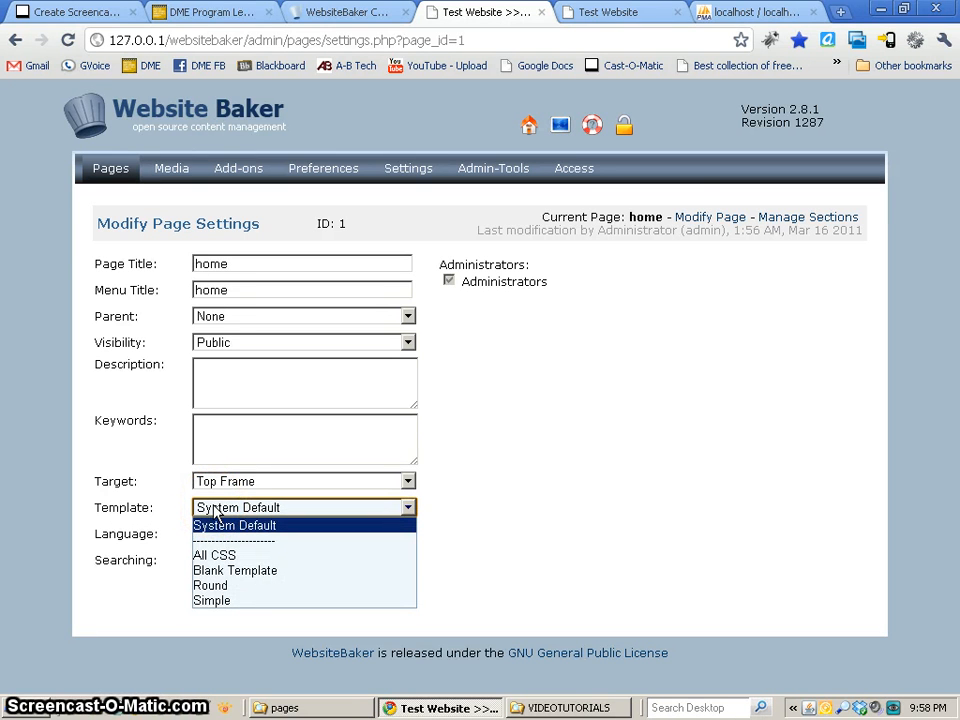
click(216, 526)
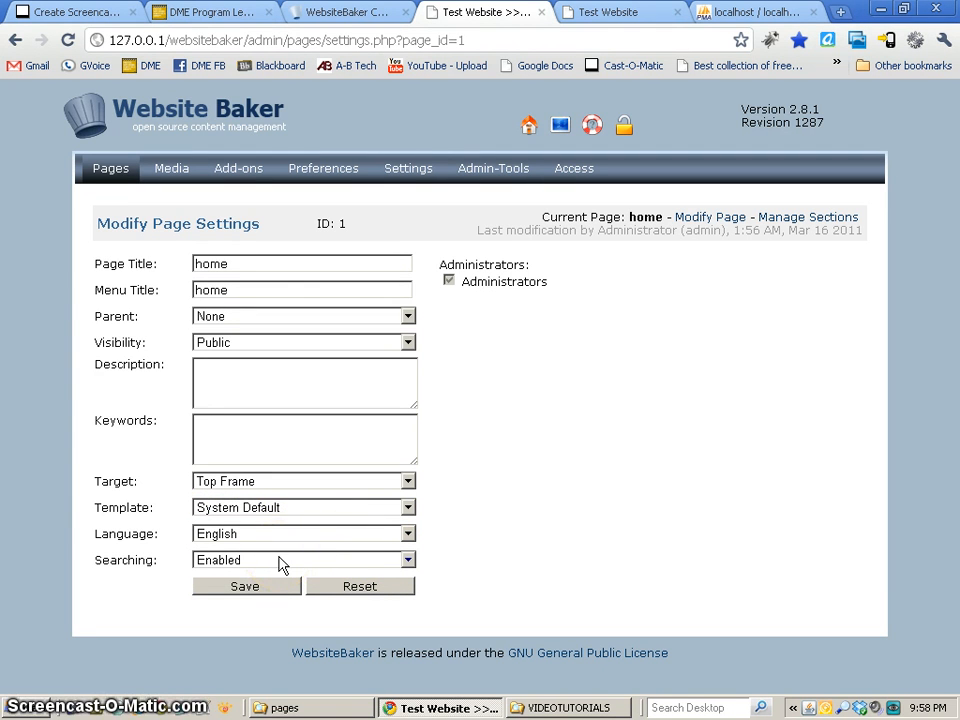
click(485, 292)
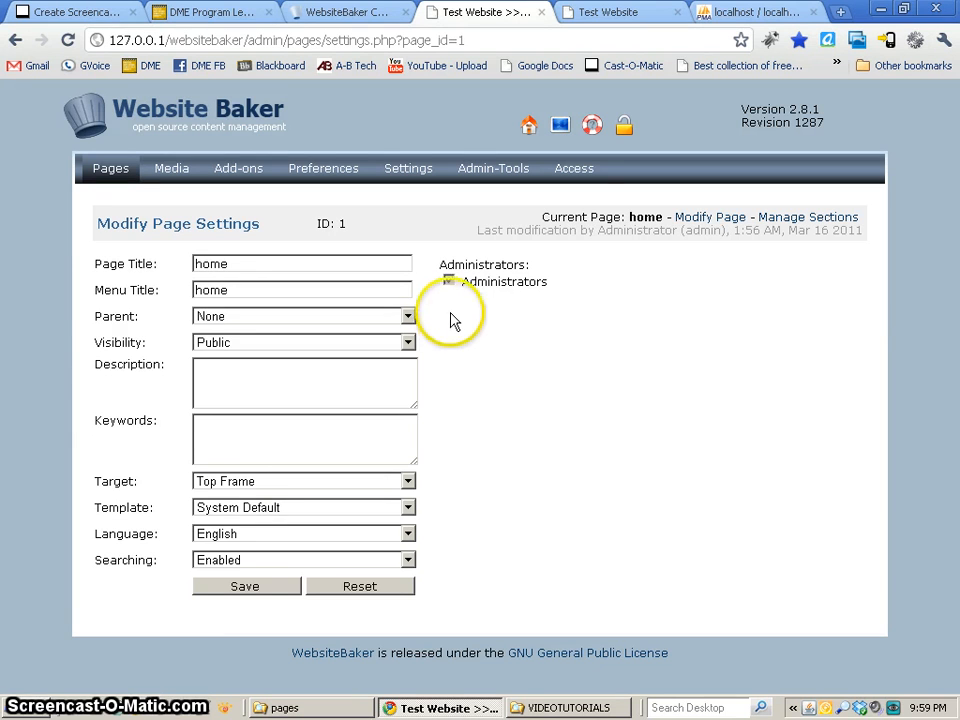
click(250, 589)
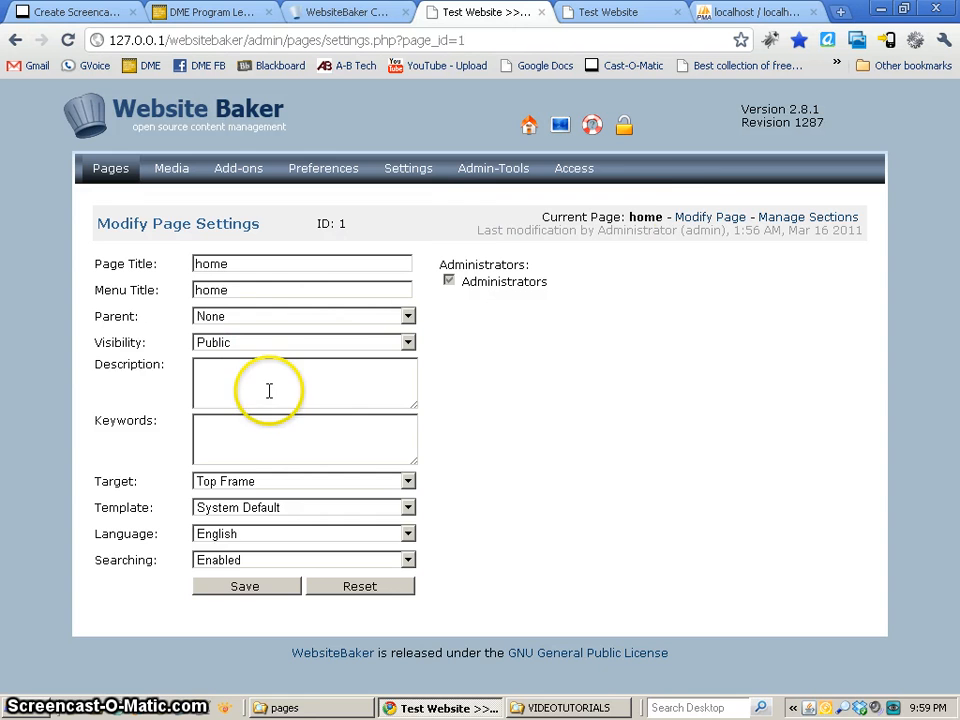
Open section management for the home page and add a Code section.
click(797, 221)
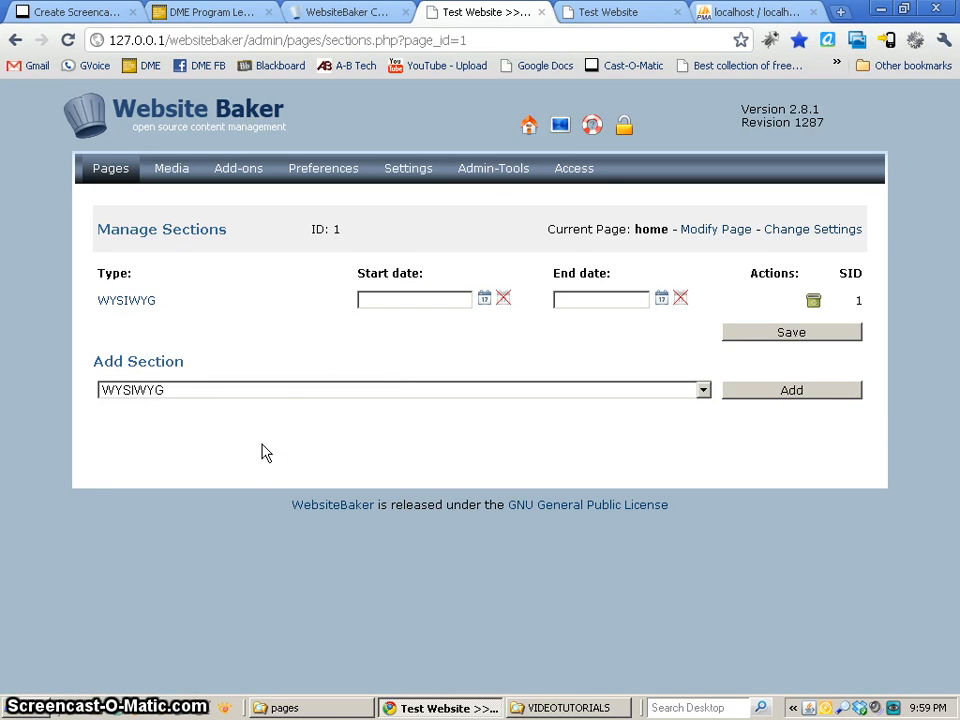
click(231, 394)
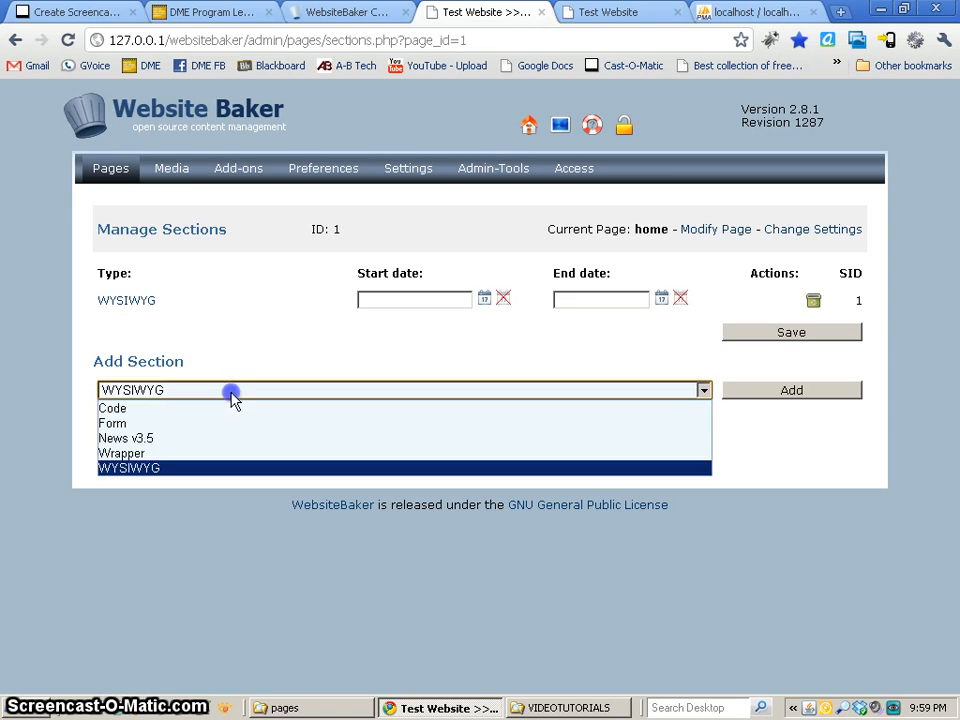
click(122, 408)
click(744, 391)
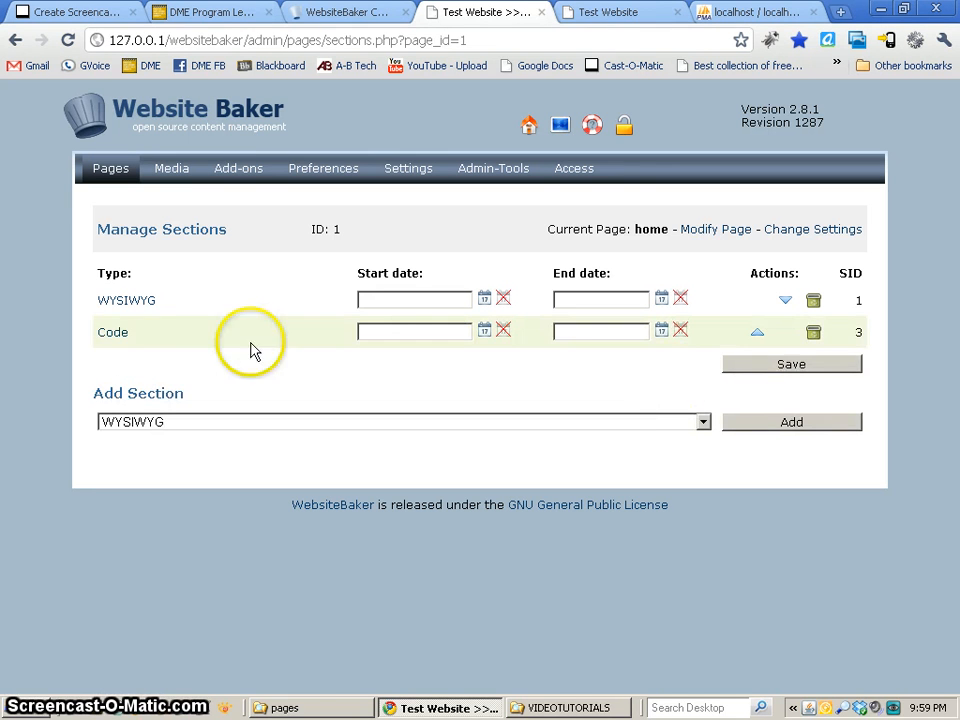
Open the new Code section for editing and examine its editor beneath the WYSIWYG section.
click(112, 333)
scroll(458, 496, down, 4)
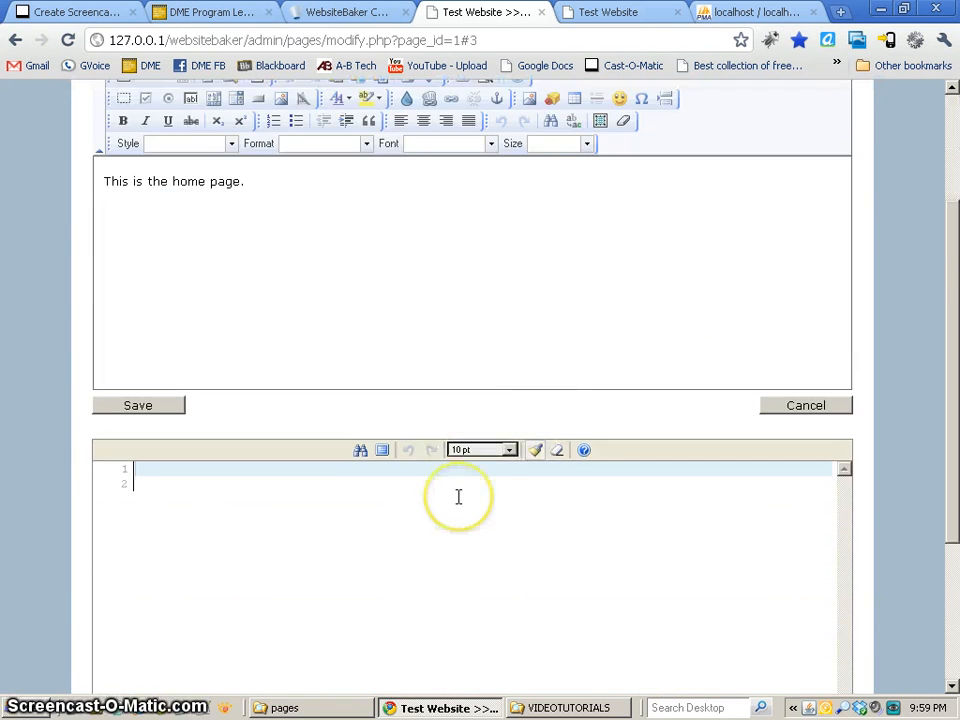
click(233, 360)
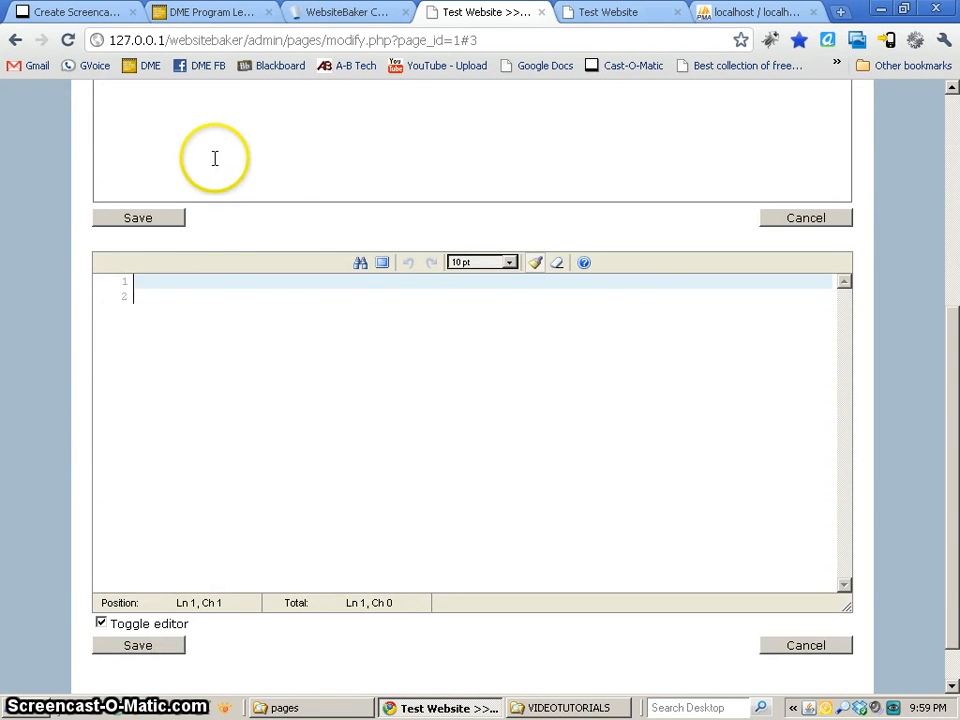
scroll(214, 156, up, 4)
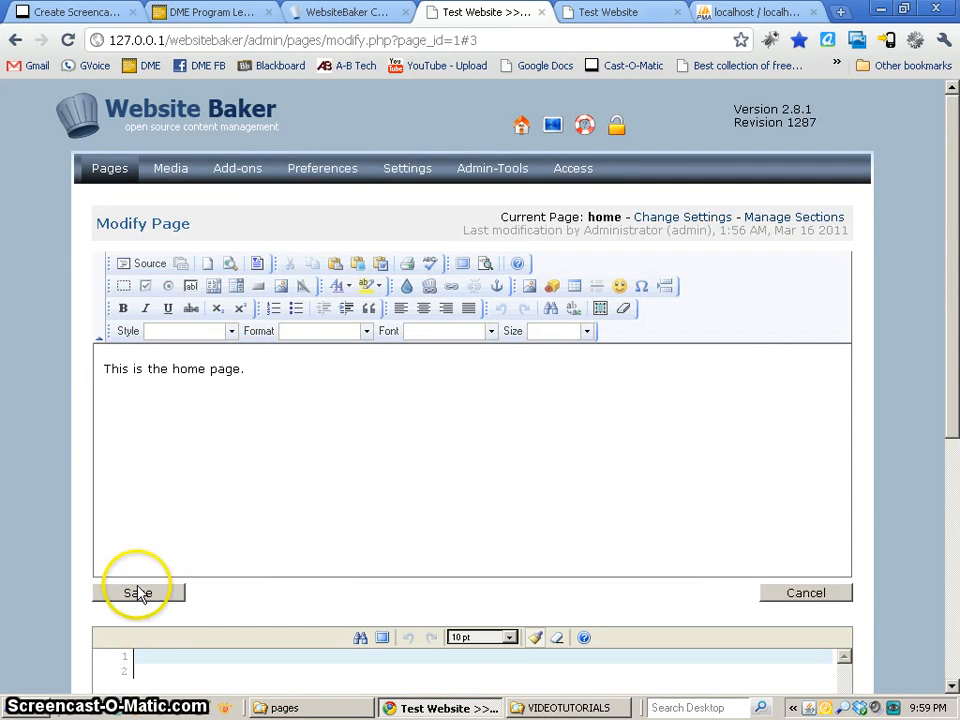
scroll(167, 600, down, 4)
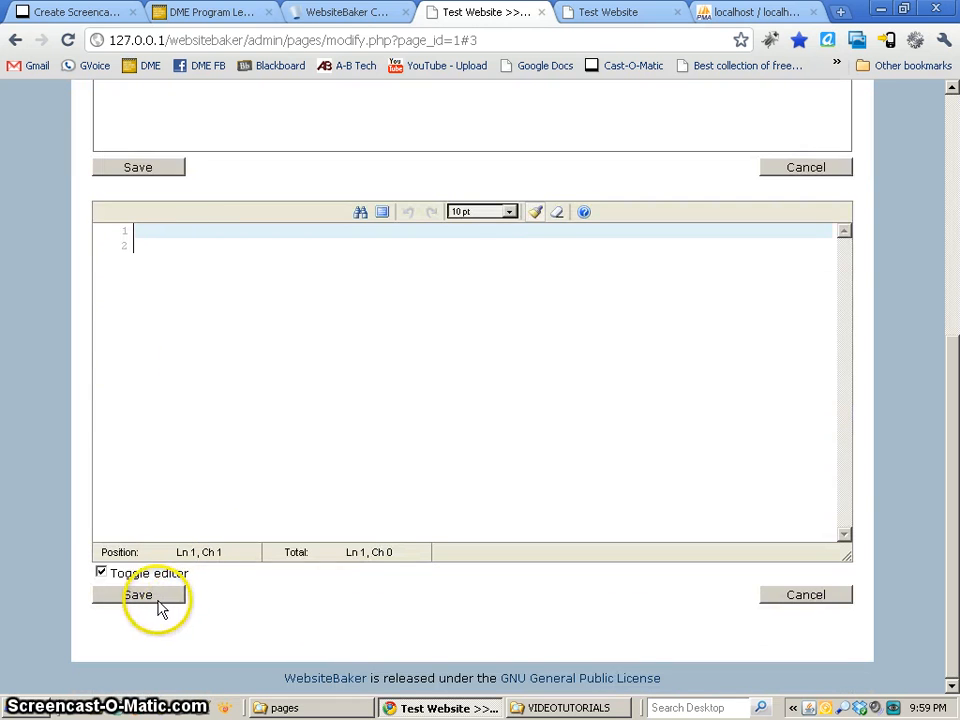
Enter echo 'Hello'; in the home page's Code section and save it.
click(170, 239)
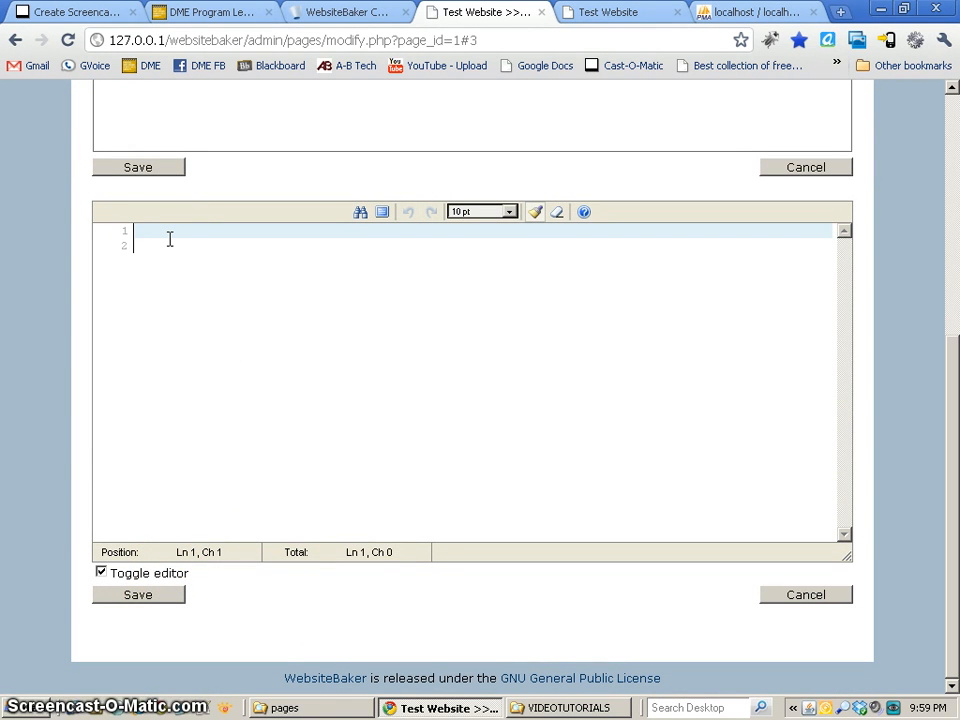
text(echo 'H)
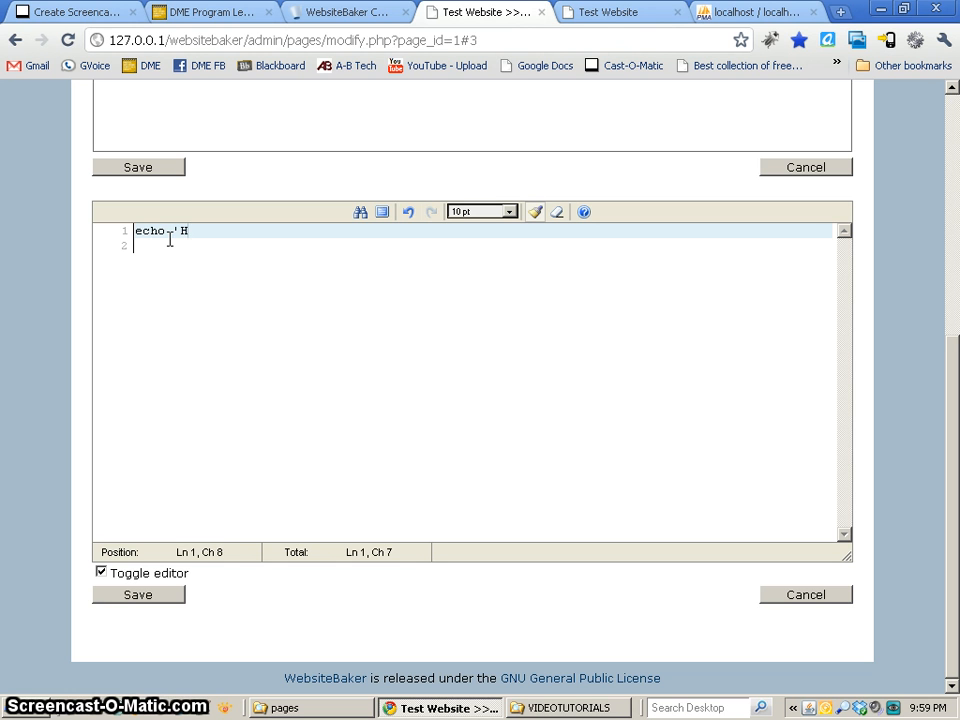
text(ello';)
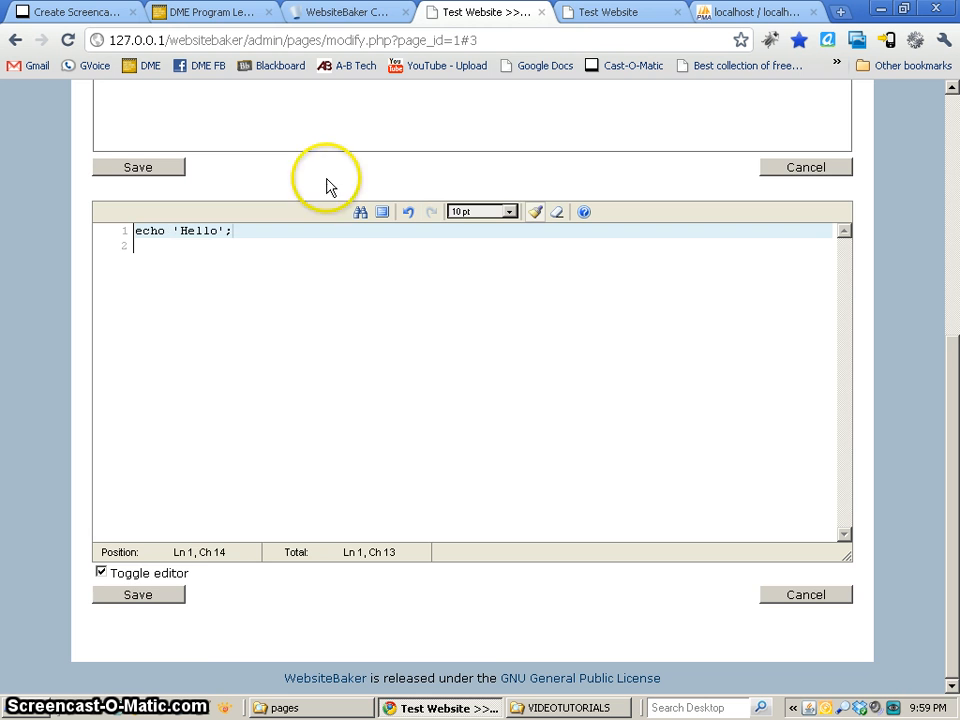
click(170, 596)
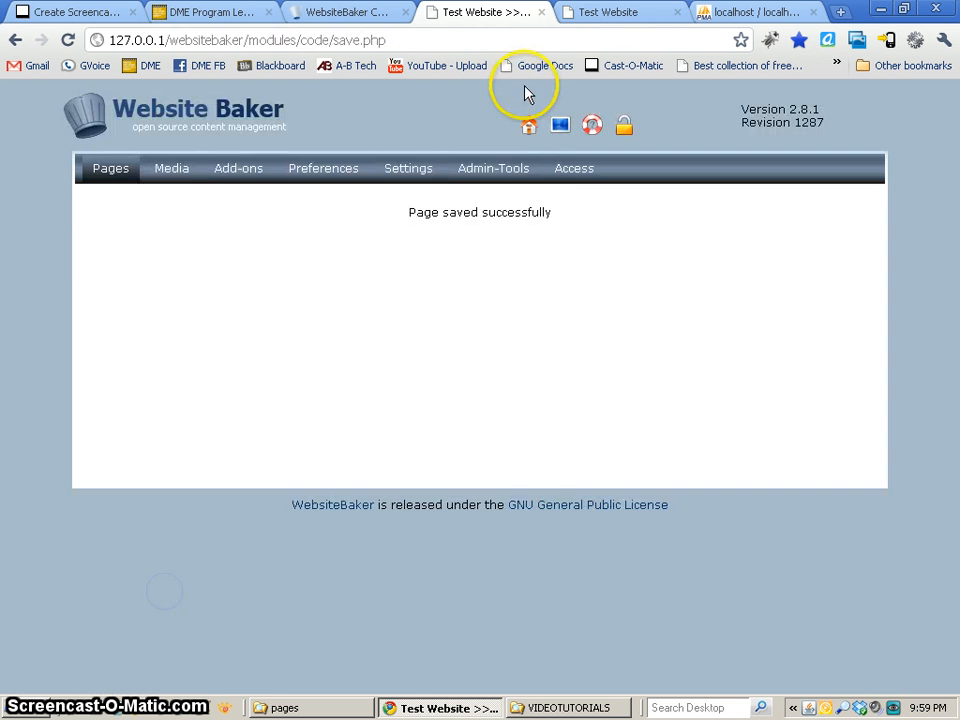
Reload the public Test Website home page and check the output of the Code section.
click(643, 15)
click(65, 46)
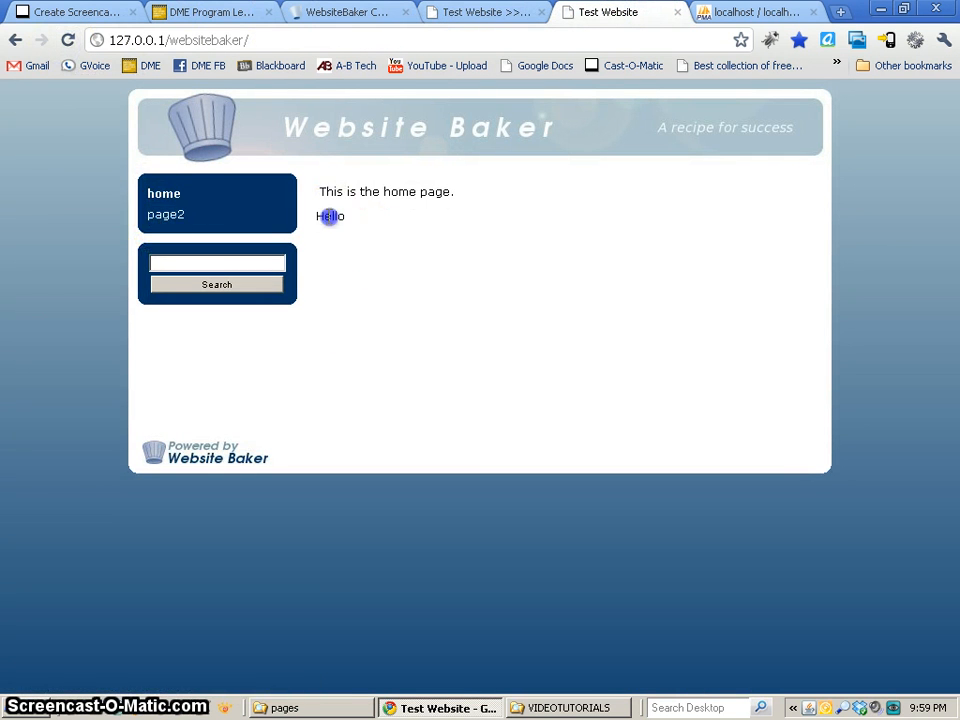
triple_click(329, 215)
click(329, 214)
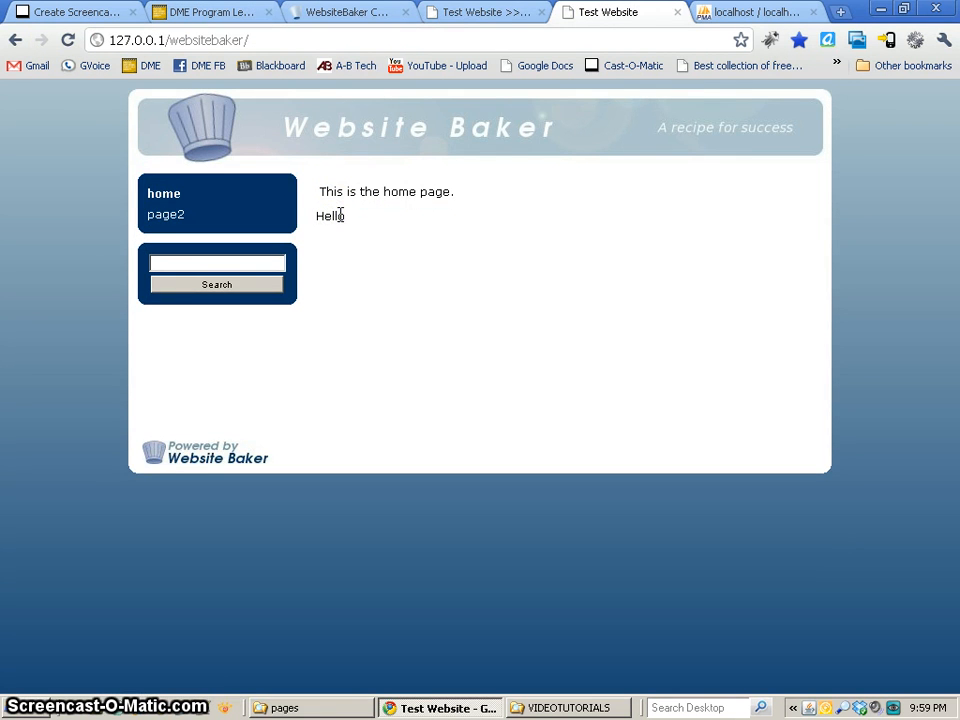
Return to the home page's editing view and examine the echo statement in the Code section.
click(501, 16)
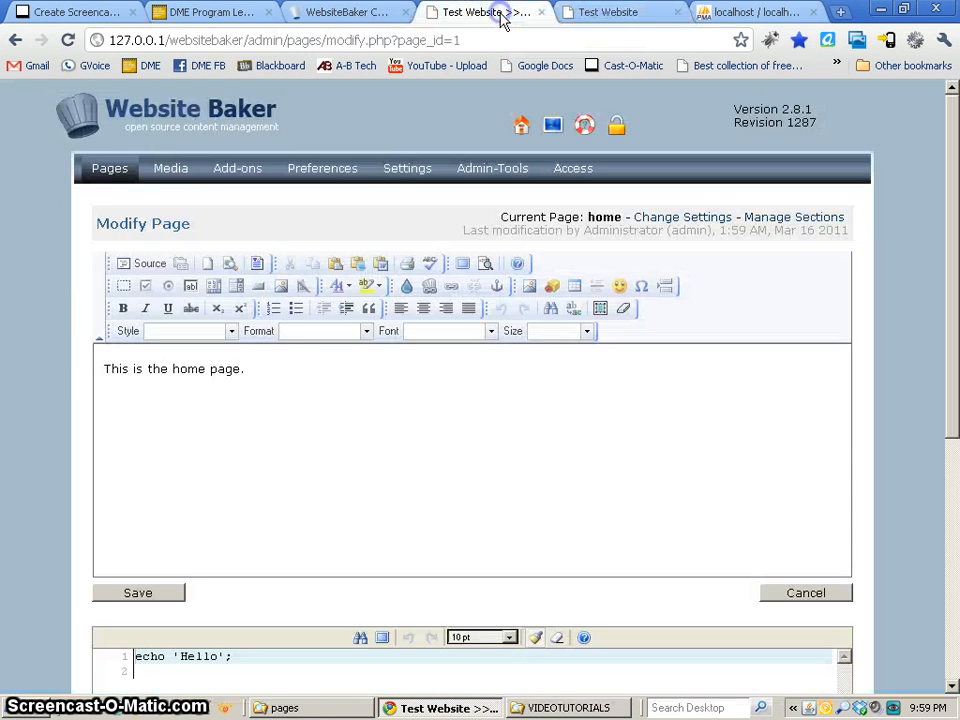
click(236, 388)
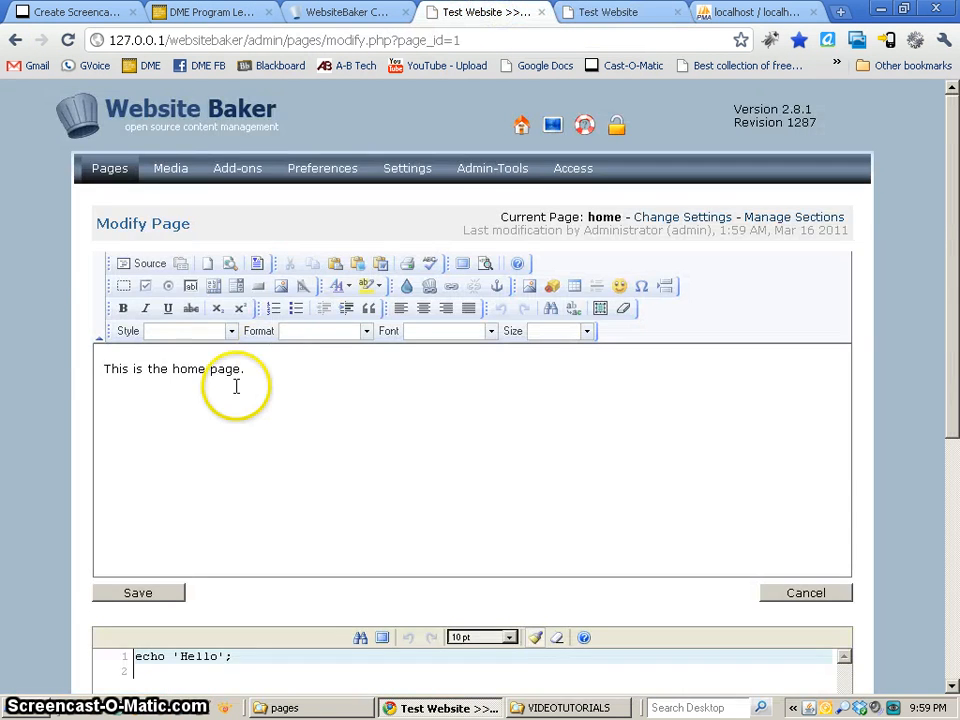
scroll(236, 388, down, 4)
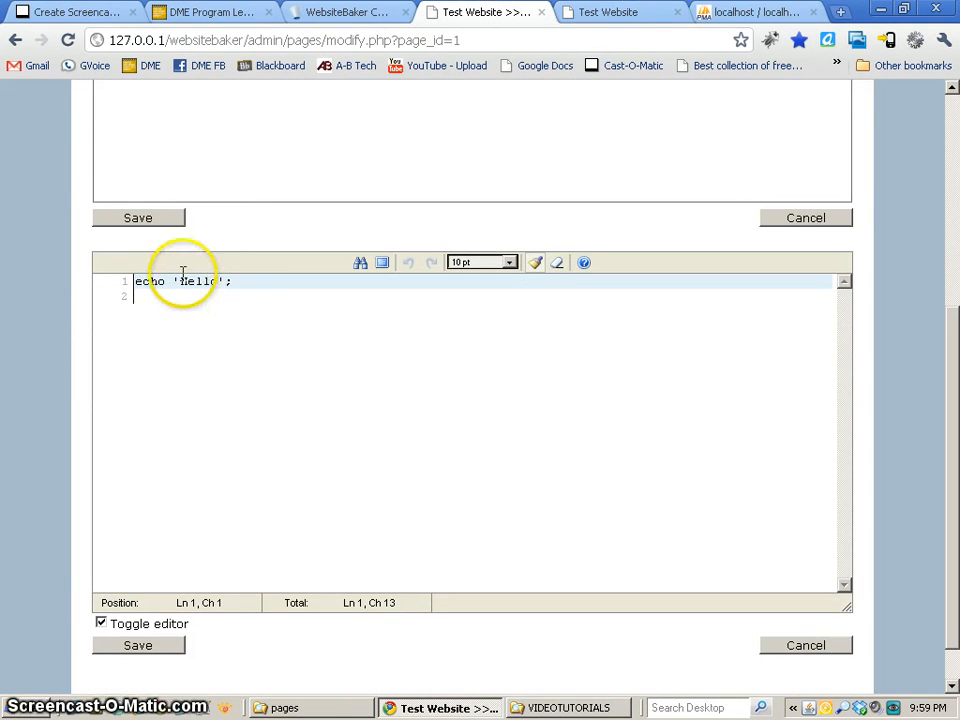
drag(183, 272, 230, 281)
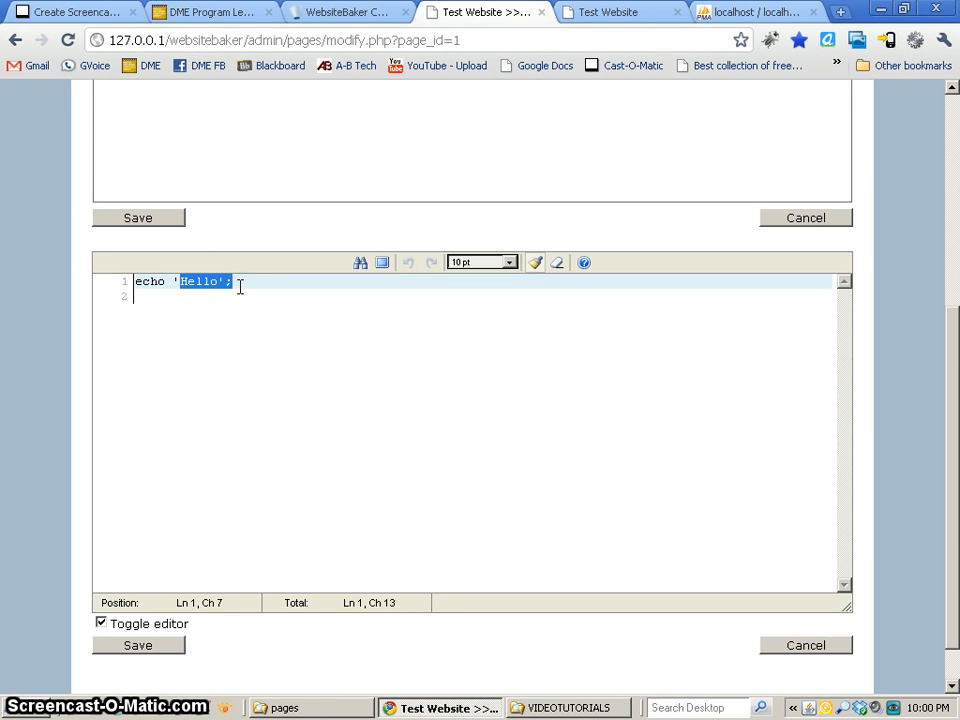
Compare the WYSIWYG section with the Code section on the home page's editing view.
scroll(238, 242, up, 2)
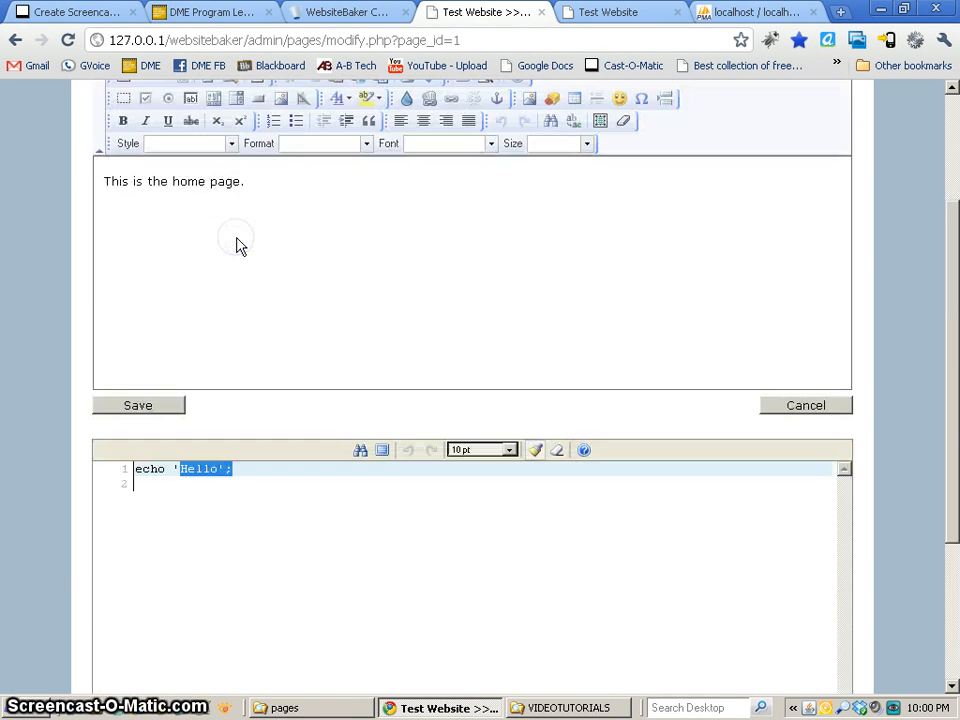
scroll(238, 246, up, 2)
click(238, 237)
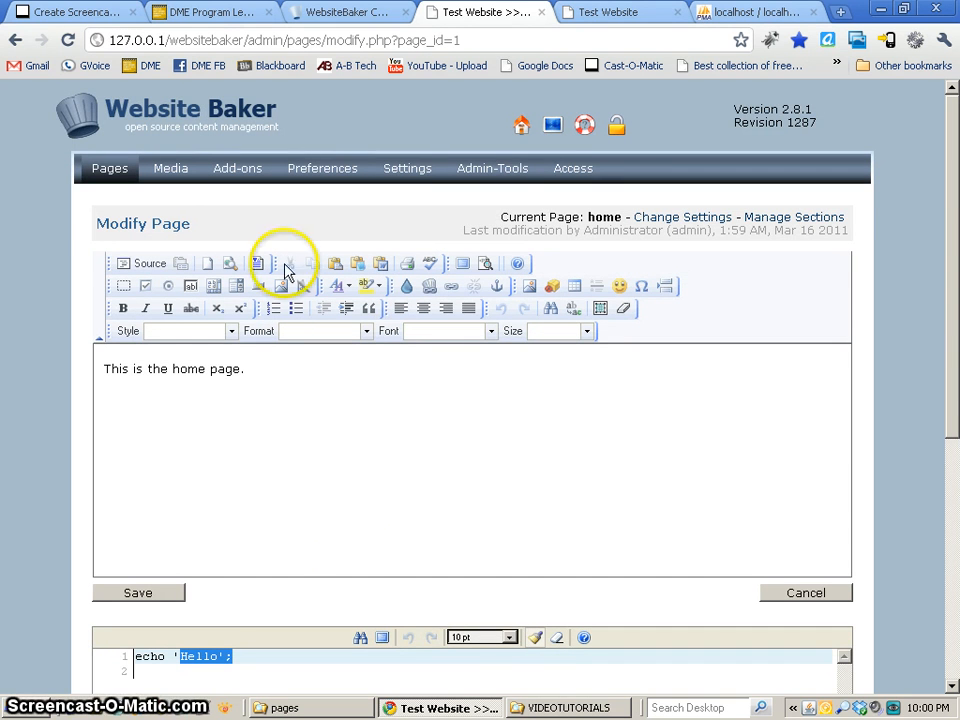
scroll(290, 525, down, 2)
click(250, 508)
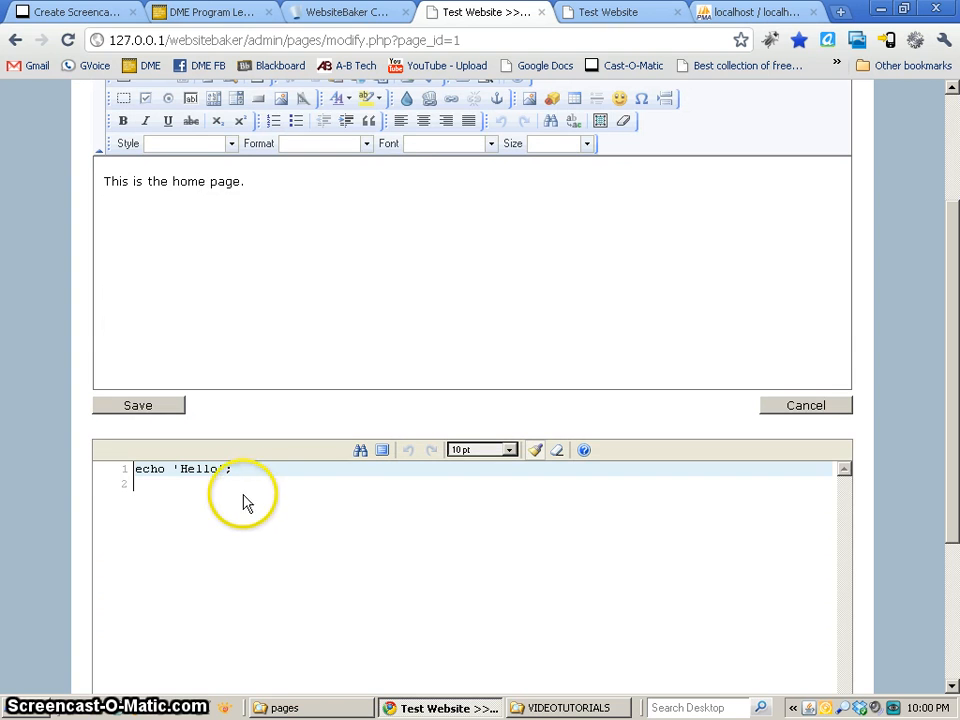
click(319, 246)
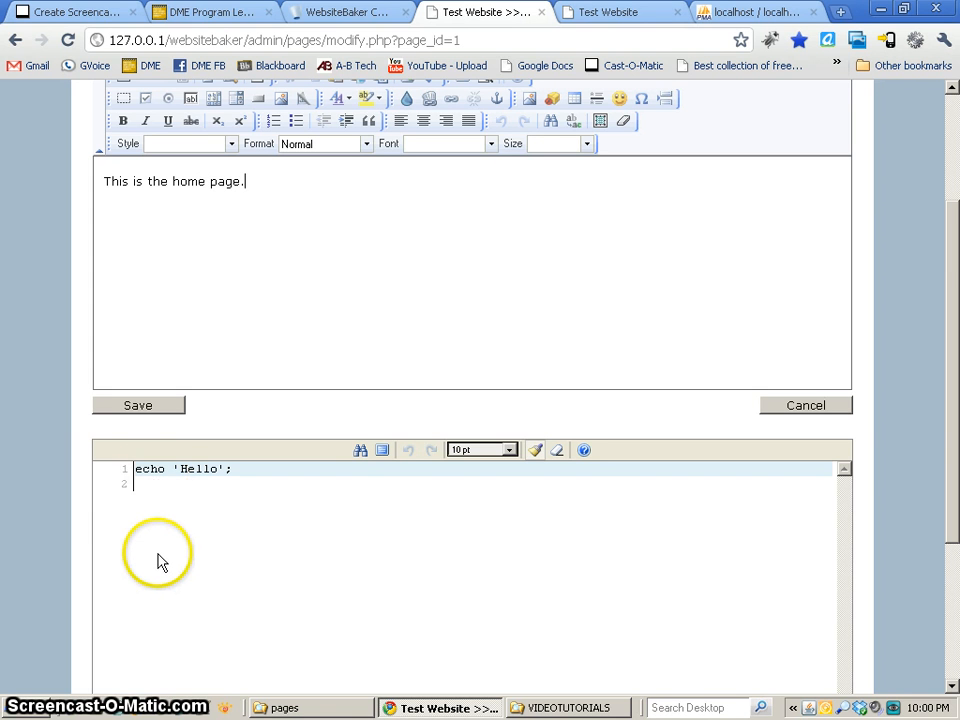
click(204, 349)
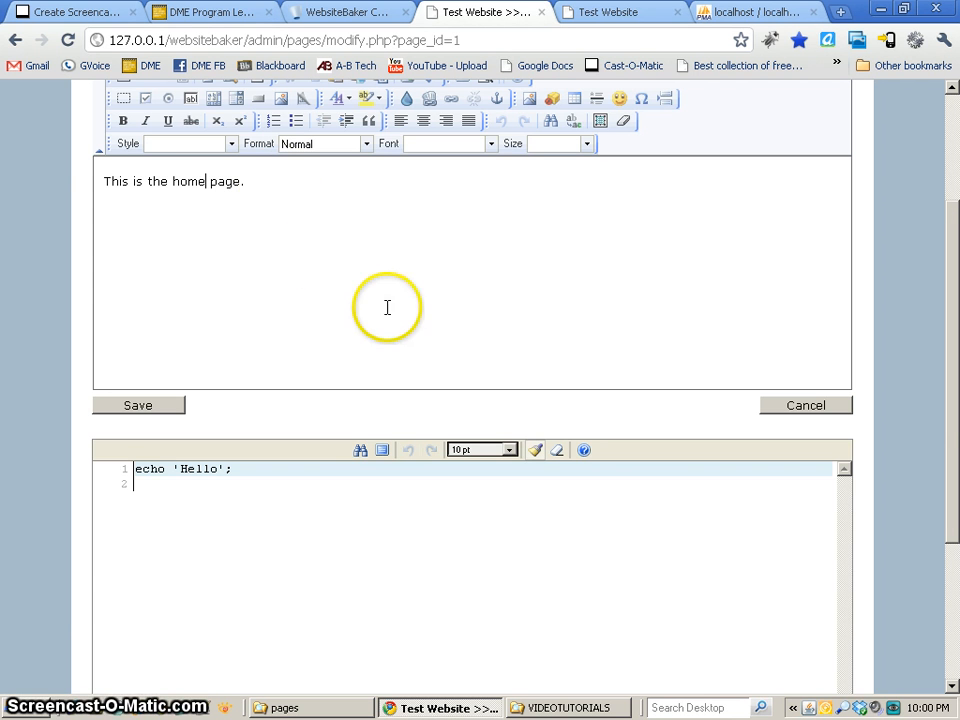
scroll(386, 307, up, 3)
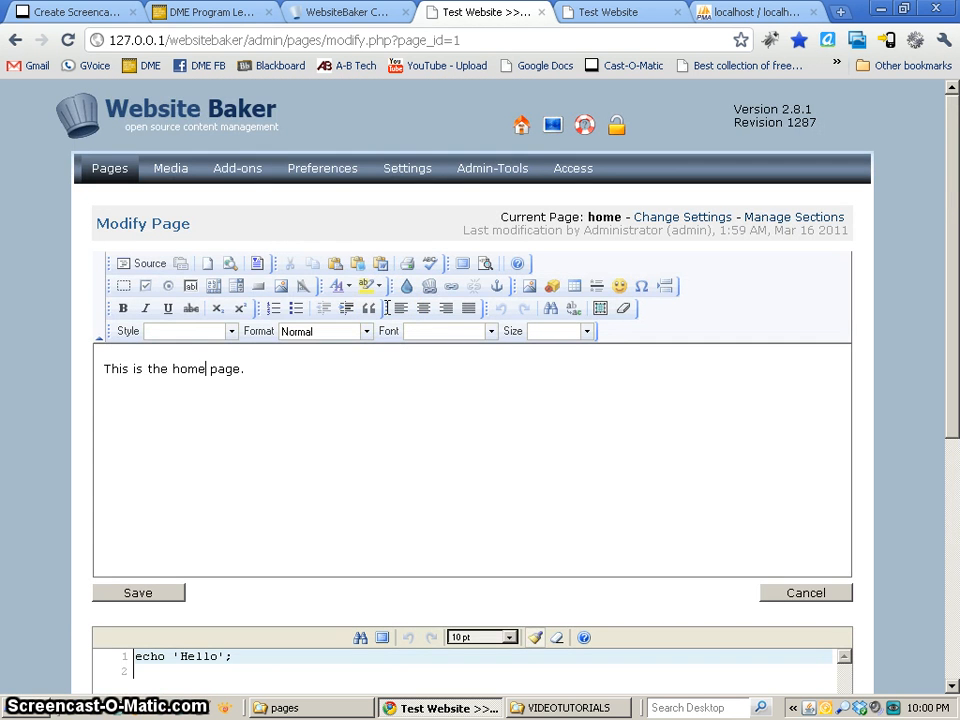